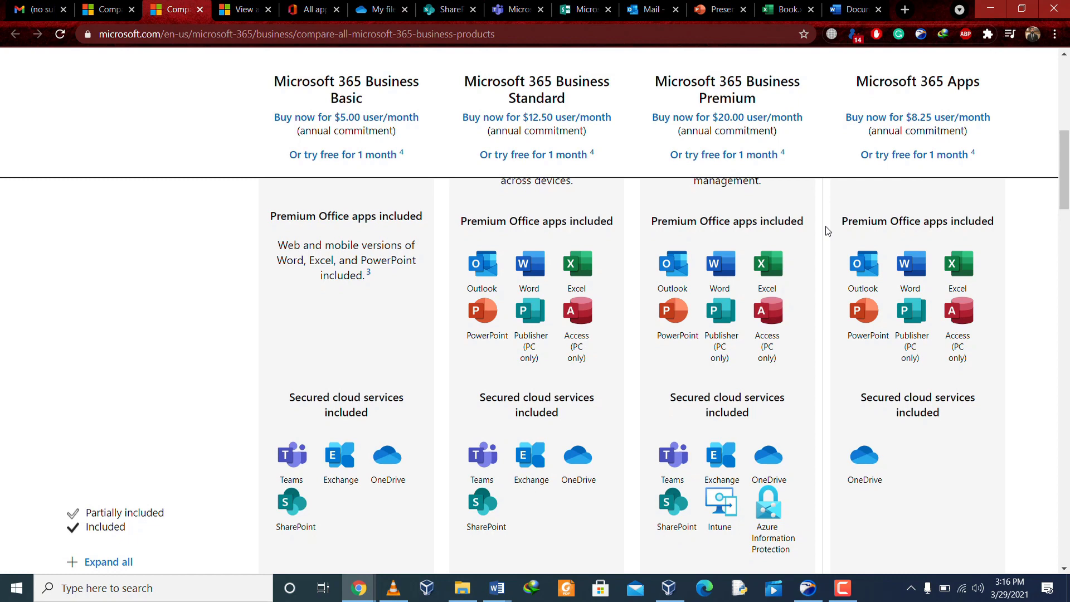
# - Return to the business plan prices and briefly highlight the Business Standard free-trial offer
pyautogui.scroll(6, 828, 231)
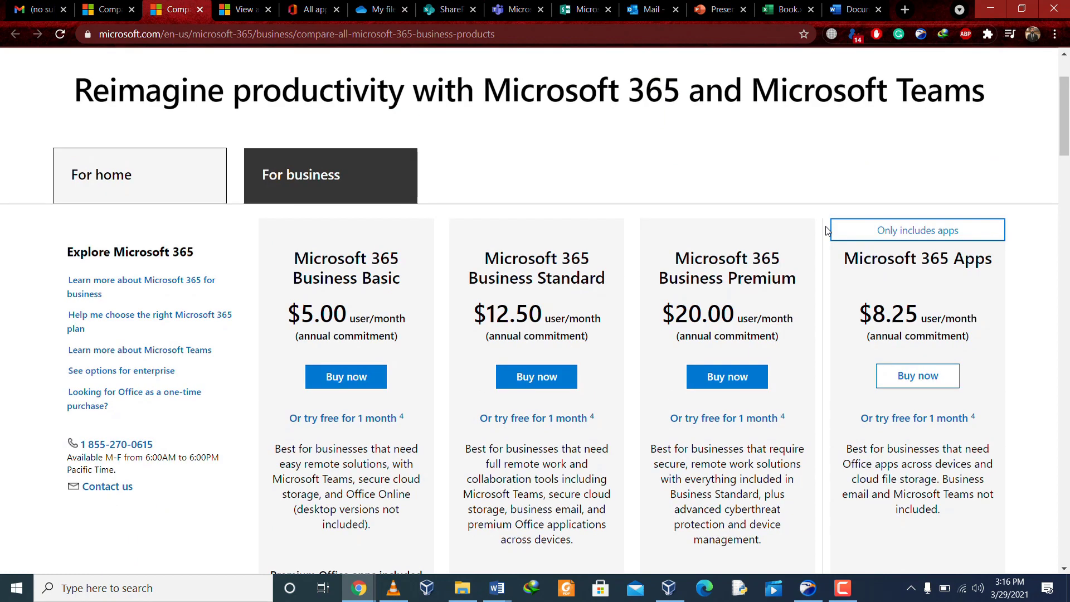
pyautogui.scroll(-3, 825, 232)
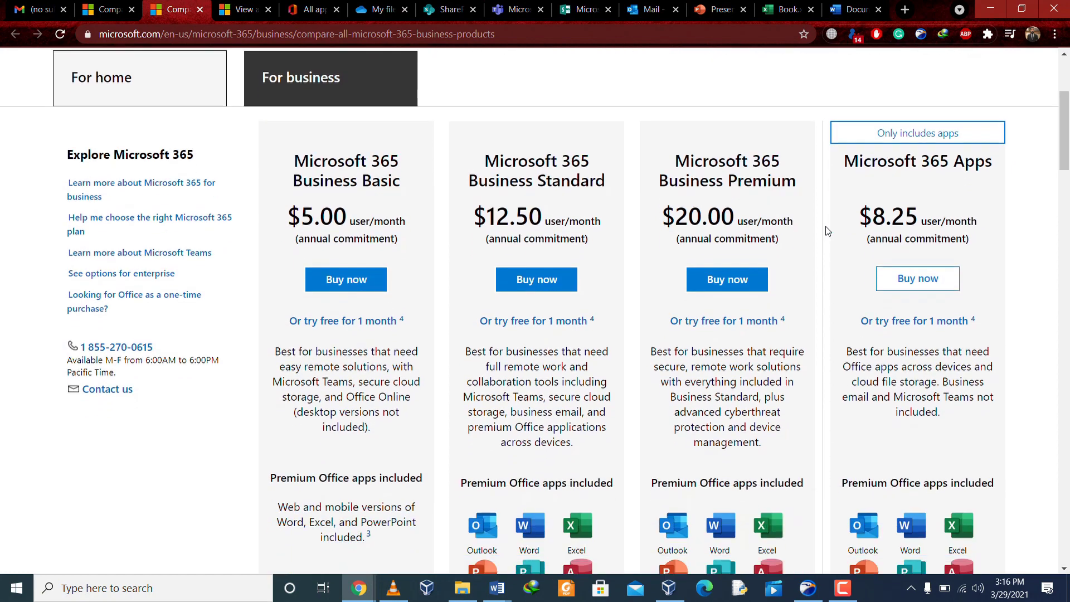
pyautogui.scroll(1, 769, 269)
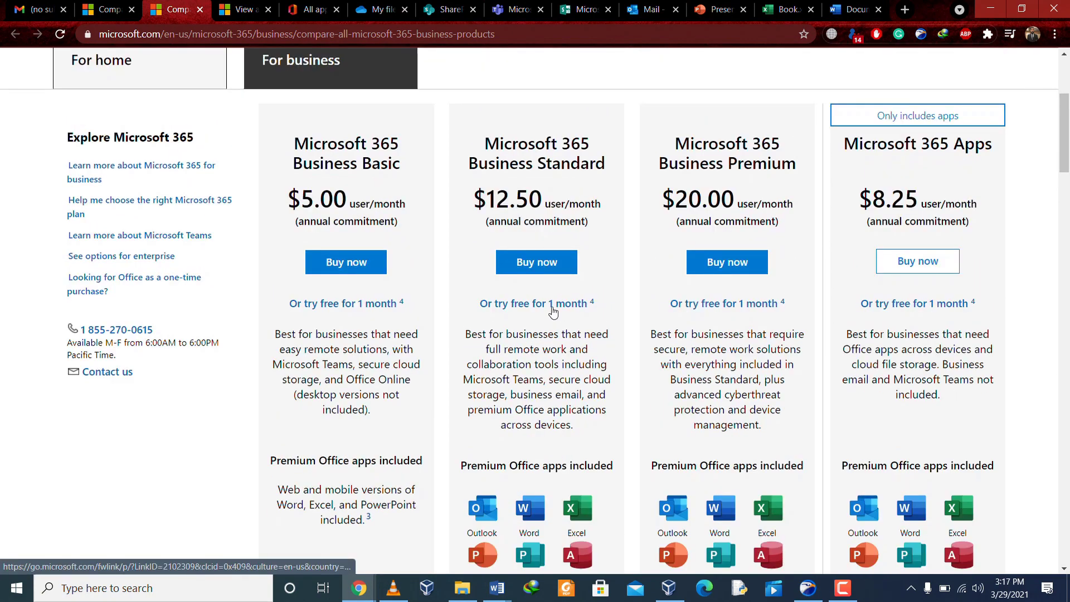
pyautogui.moveTo(589, 304); pyautogui.dragTo(422, 304)
pyautogui.click(423, 305)
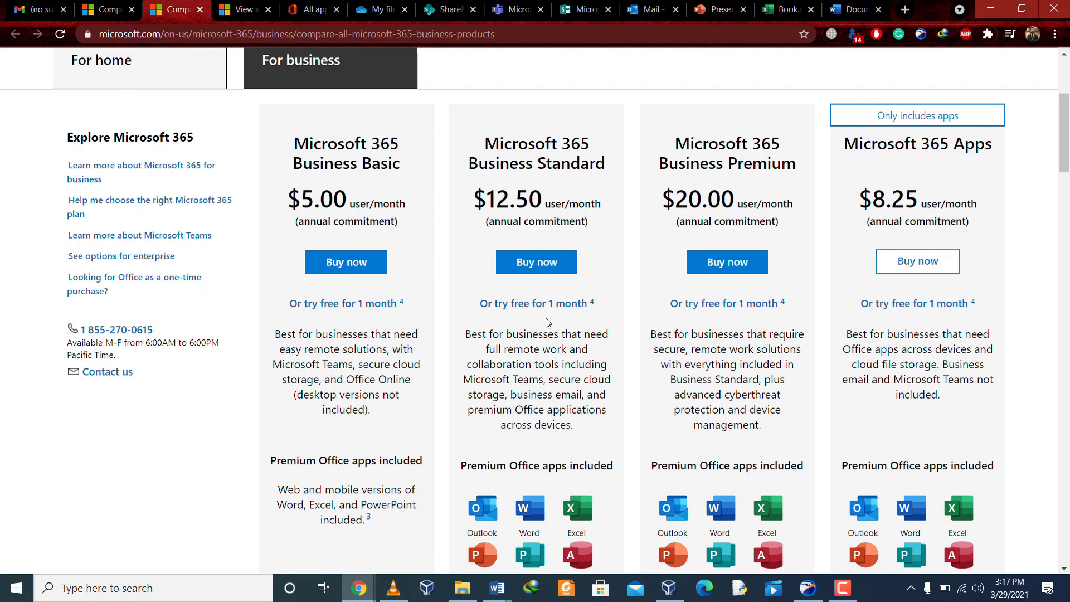
# - On the home plans page, highlight the compatible operating systems line, then go to Apps and services
pyautogui.hotkey('ctrl', 'shift', 'Tab')
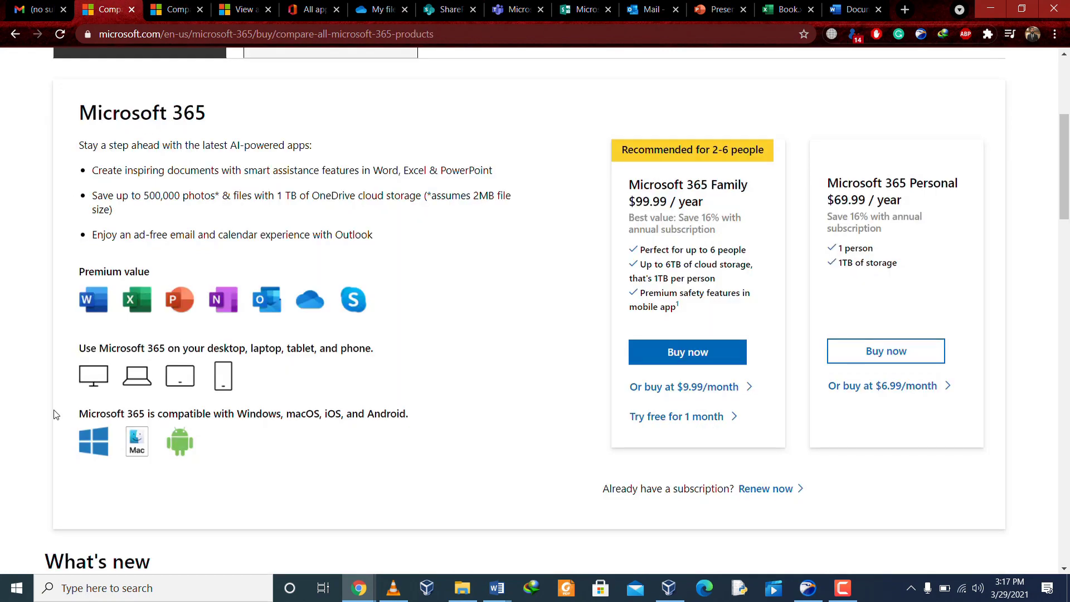
pyautogui.moveTo(78, 418); pyautogui.dragTo(412, 418)
pyautogui.click(243, 460)
pyautogui.click(231, 3)
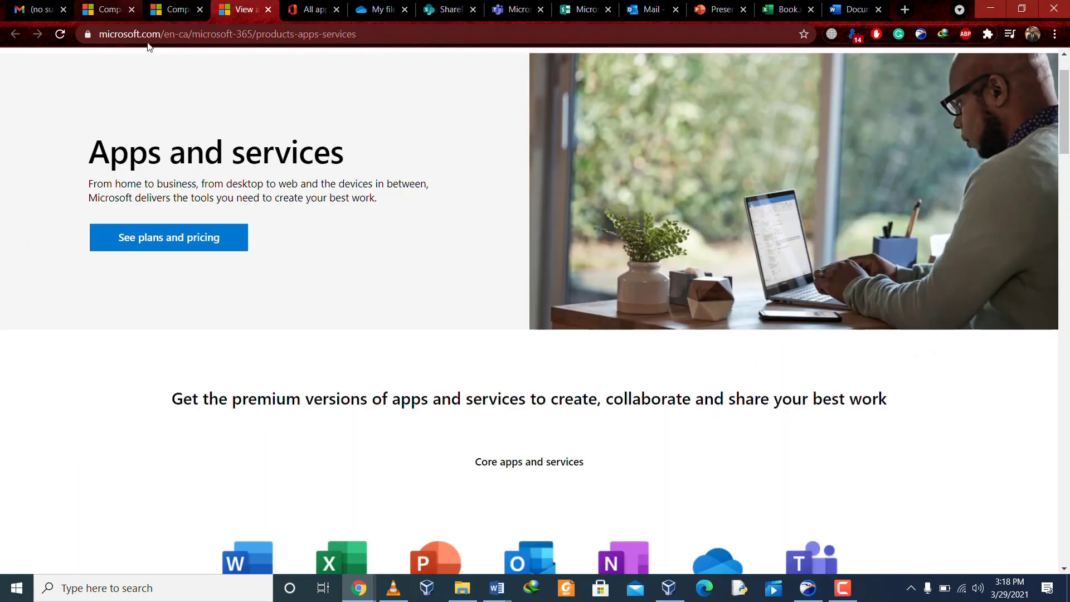
# - Scroll through Core apps and Additional apps and services, then switch to Word's Document1
pyautogui.scroll(-2, 246, 335)
pyautogui.scroll(-2, 246, 335)
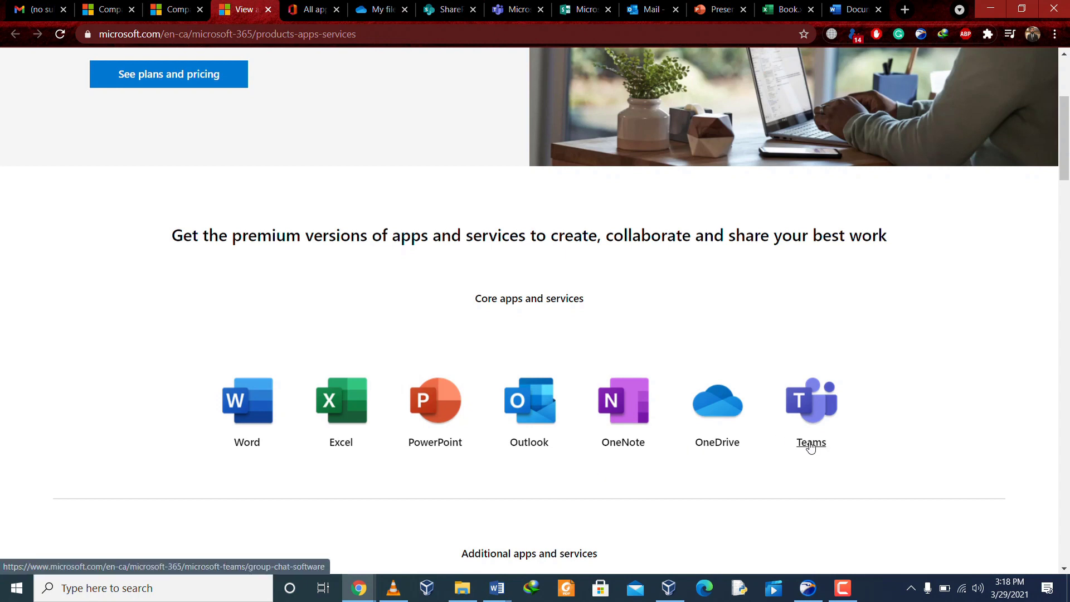
pyautogui.scroll(-3, 811, 446)
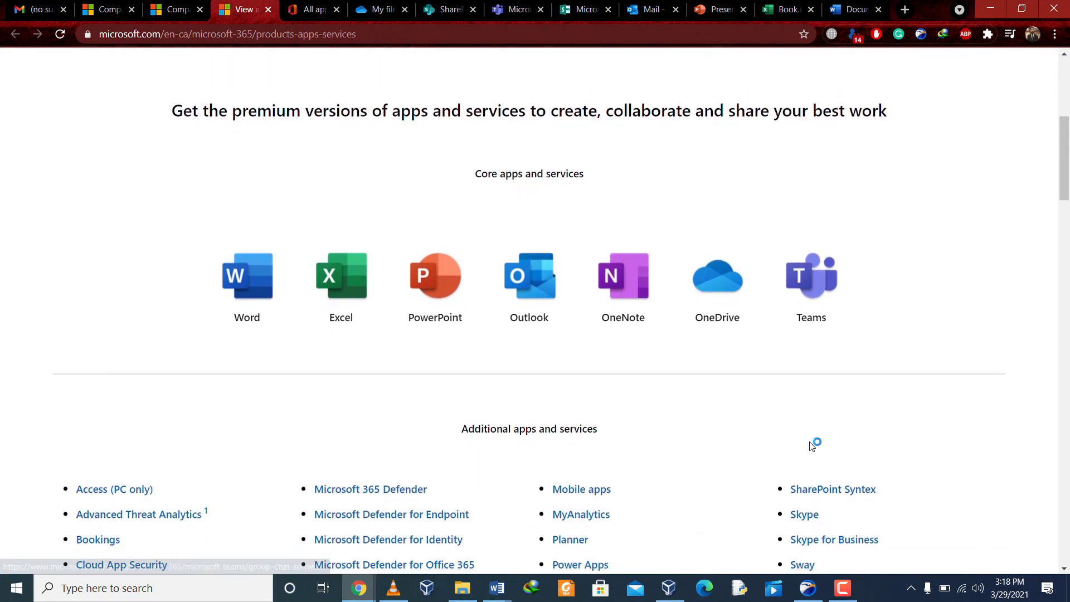
pyautogui.scroll(-6, 811, 446)
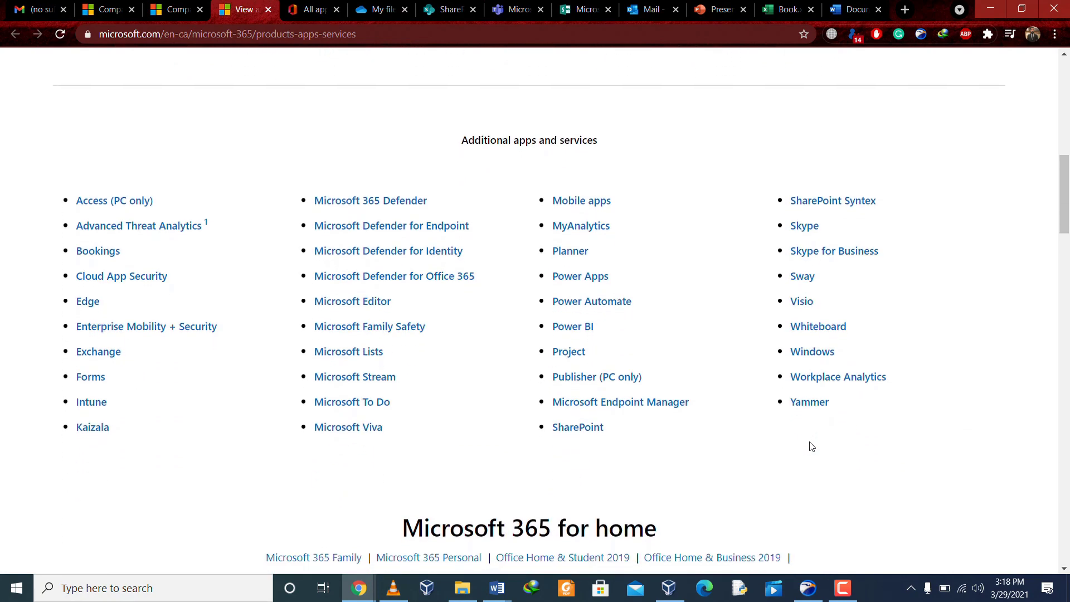
pyautogui.scroll(8, 811, 446)
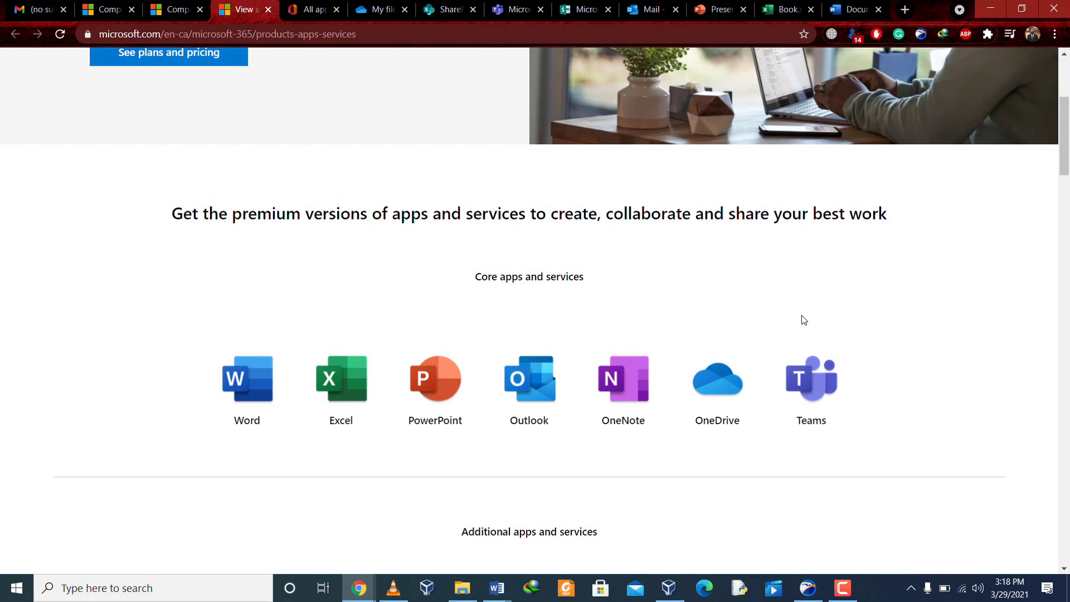
pyautogui.click(865, 1)
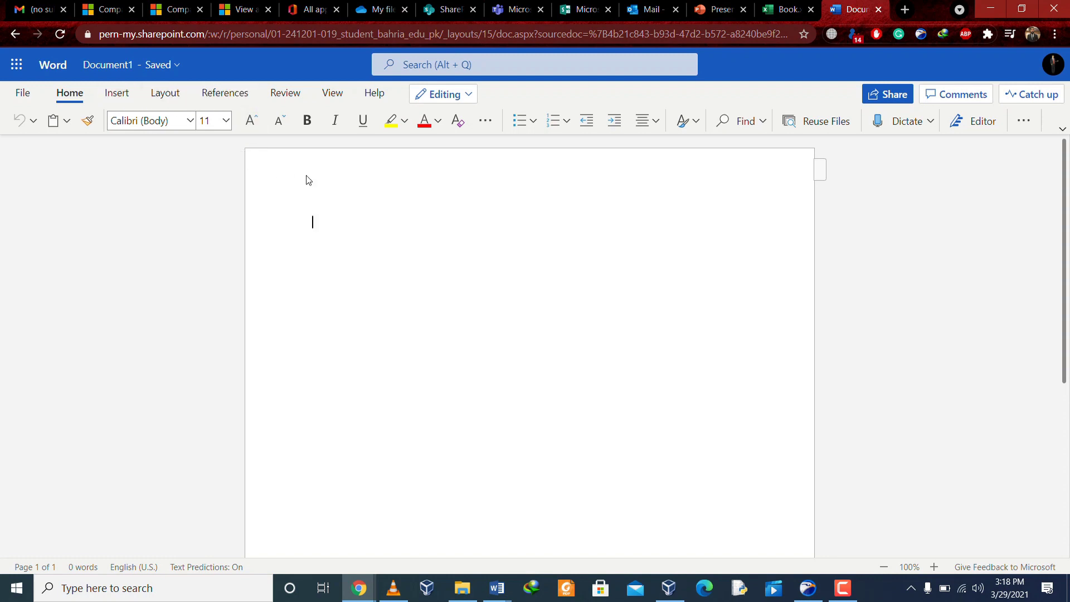
# - Insert a 4×4 table into Document1, check its Share options, and close the Word document
pyautogui.click(117, 93)
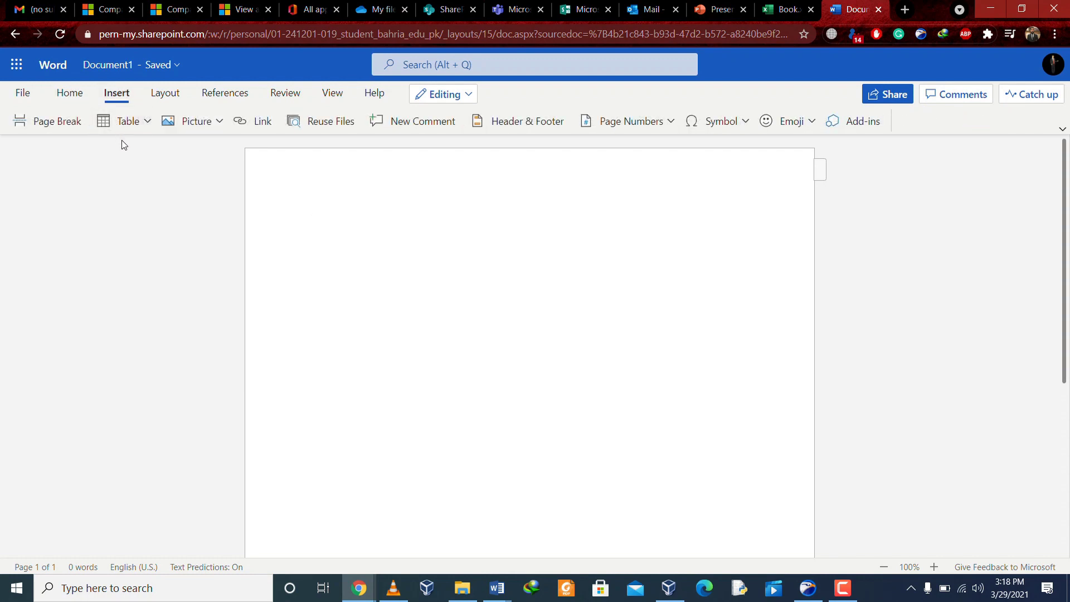
pyautogui.click(70, 94)
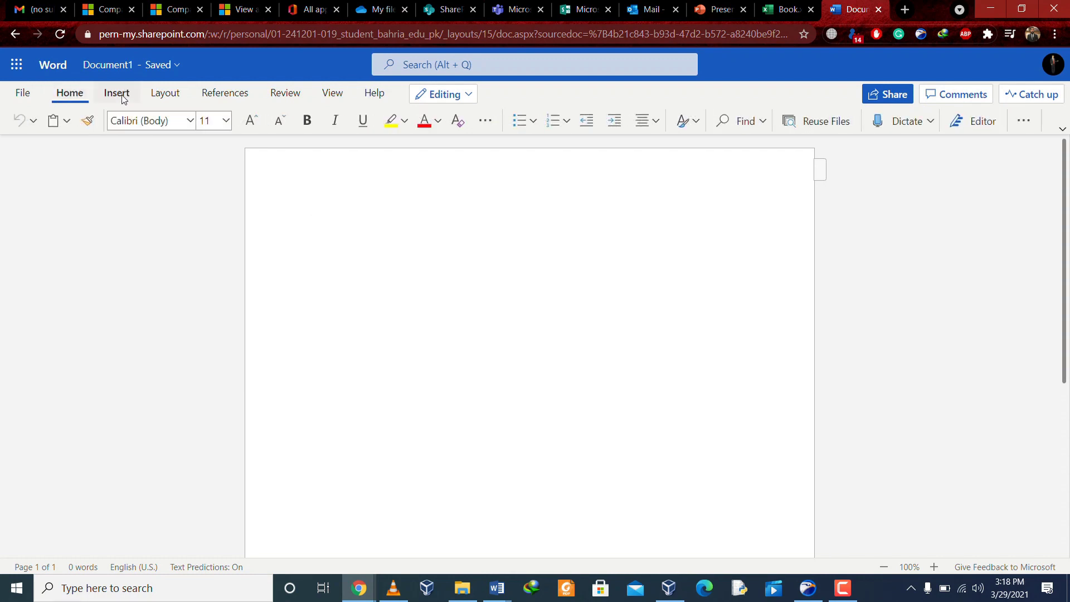
pyautogui.click(118, 93)
pyautogui.click(112, 122)
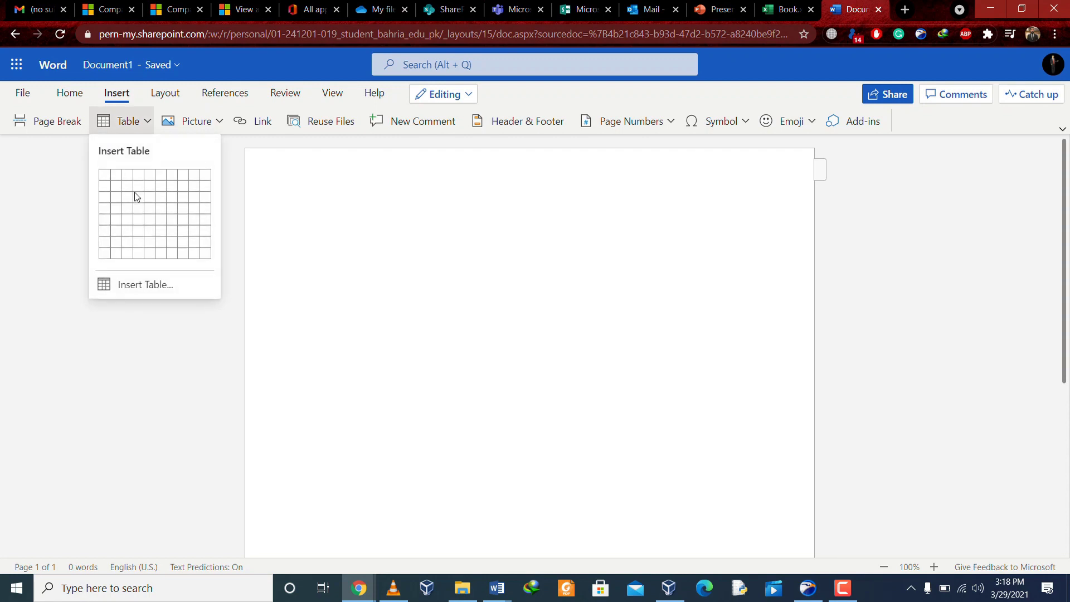
pyautogui.click(140, 206)
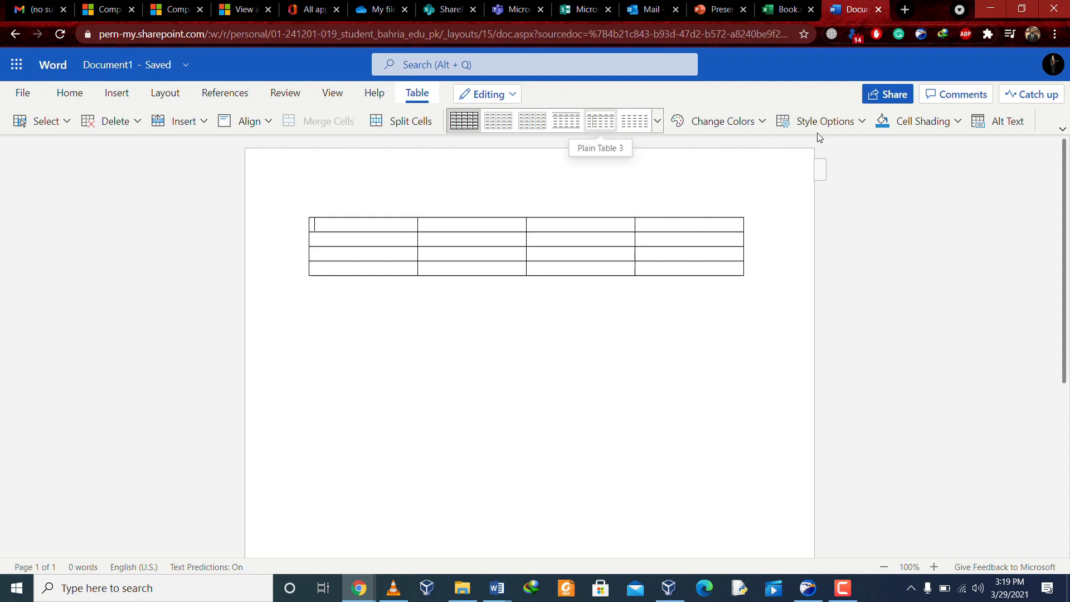
pyautogui.click(887, 94)
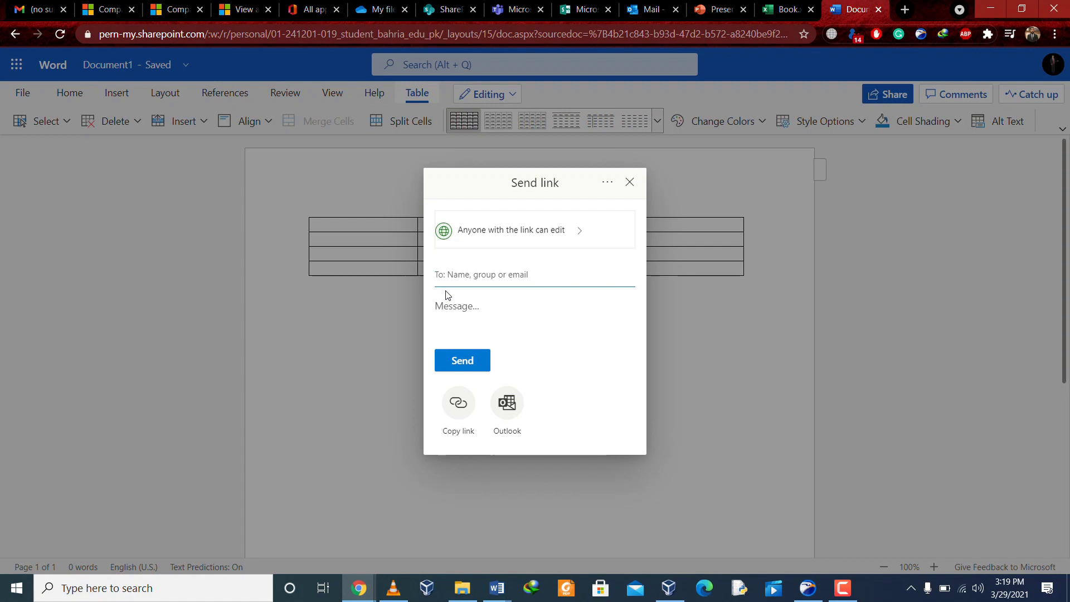
pyautogui.hotkey('ctrl', 'w')
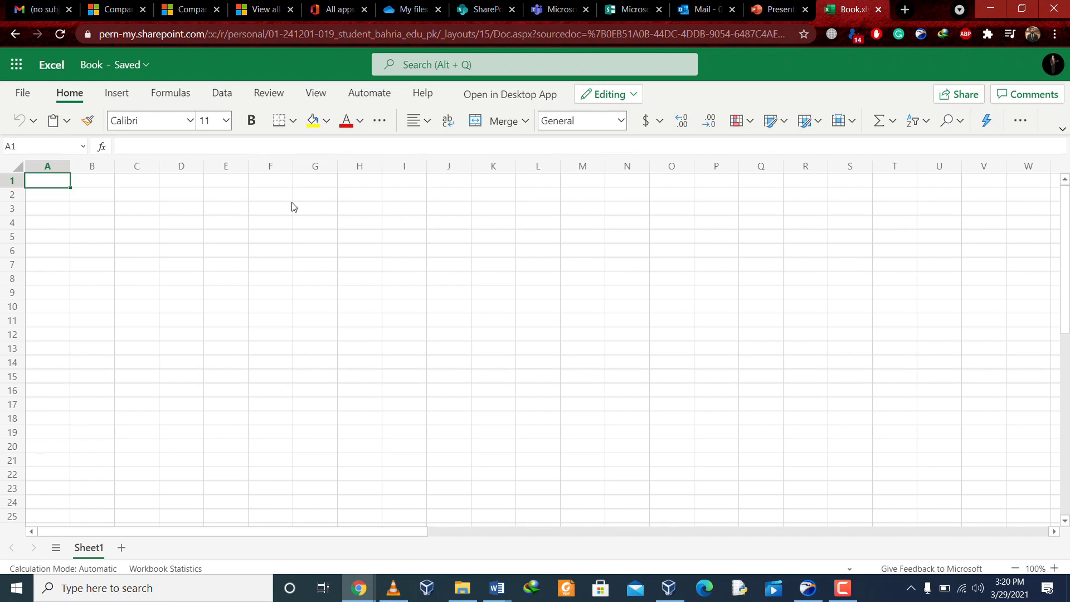
# - Select cells E2 through E6, then F6, without editing, and move to the PowerPoint presentation
pyautogui.click(246, 199)
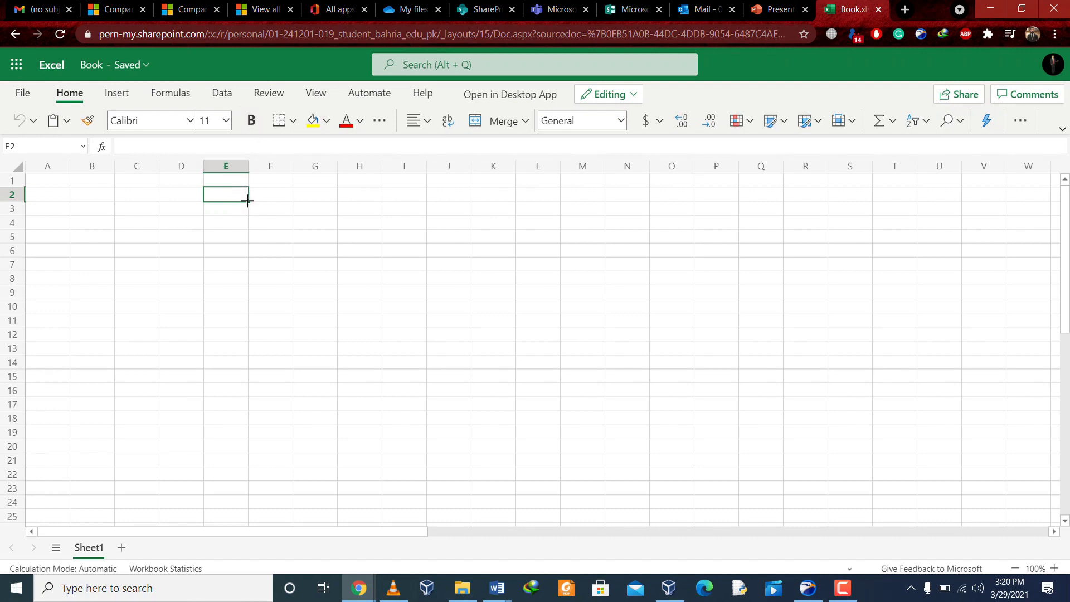
pyautogui.moveTo(247, 201); pyautogui.dragTo(285, 252)
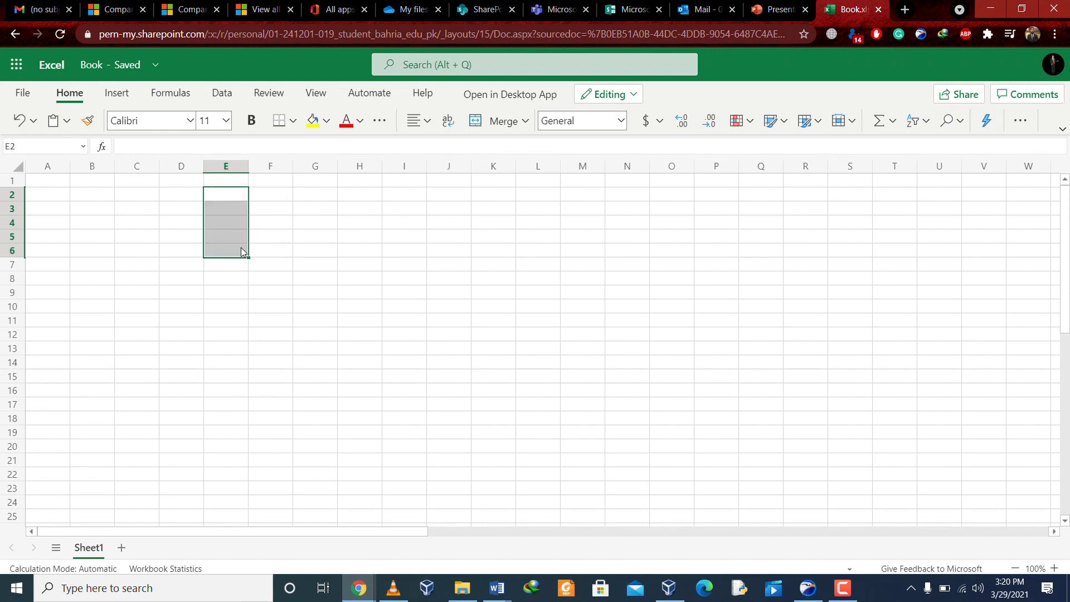
pyautogui.click(260, 254)
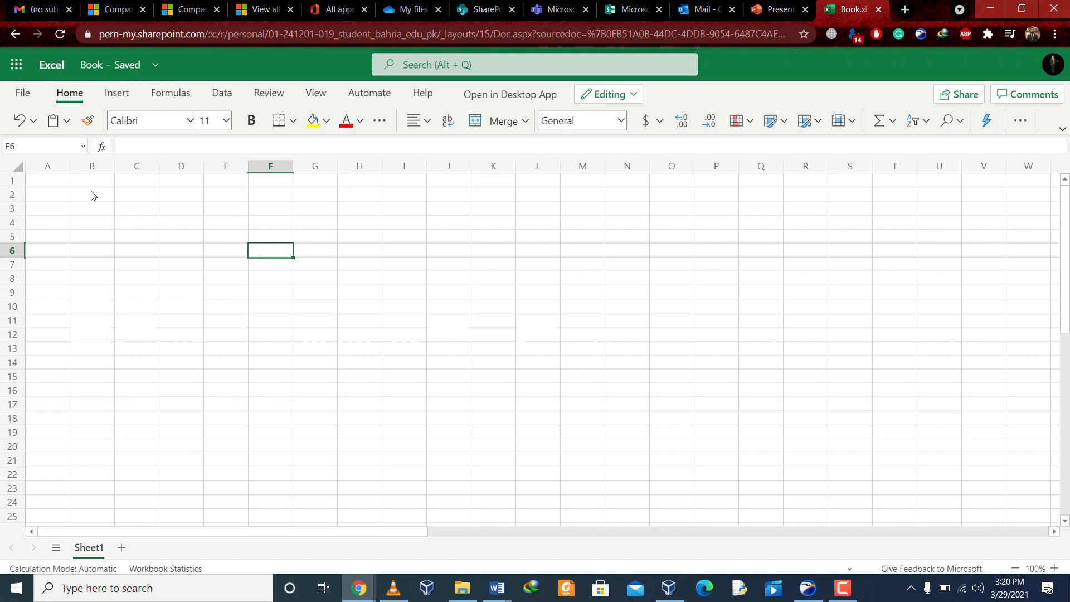
pyautogui.click(780, 9)
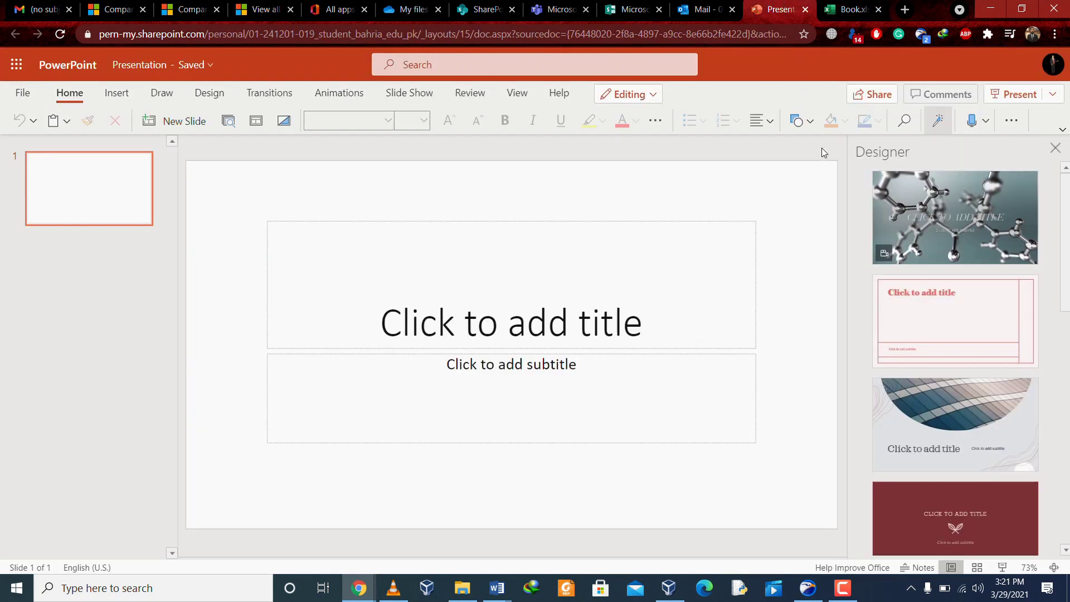
# - Apply the molecule Designer idea and enter a person's name as the slide title
pyautogui.click(928, 246)
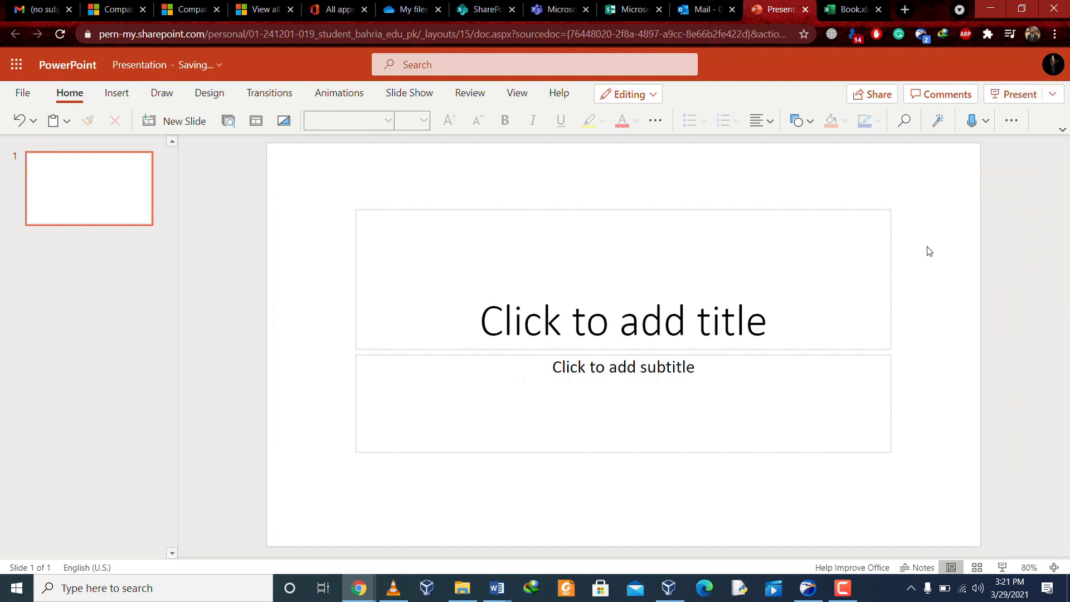
pyautogui.click(742, 304)
pyautogui.write('Bob Proctor')
pyautogui.hotkey('ctrl', 'shift', 'Tab')
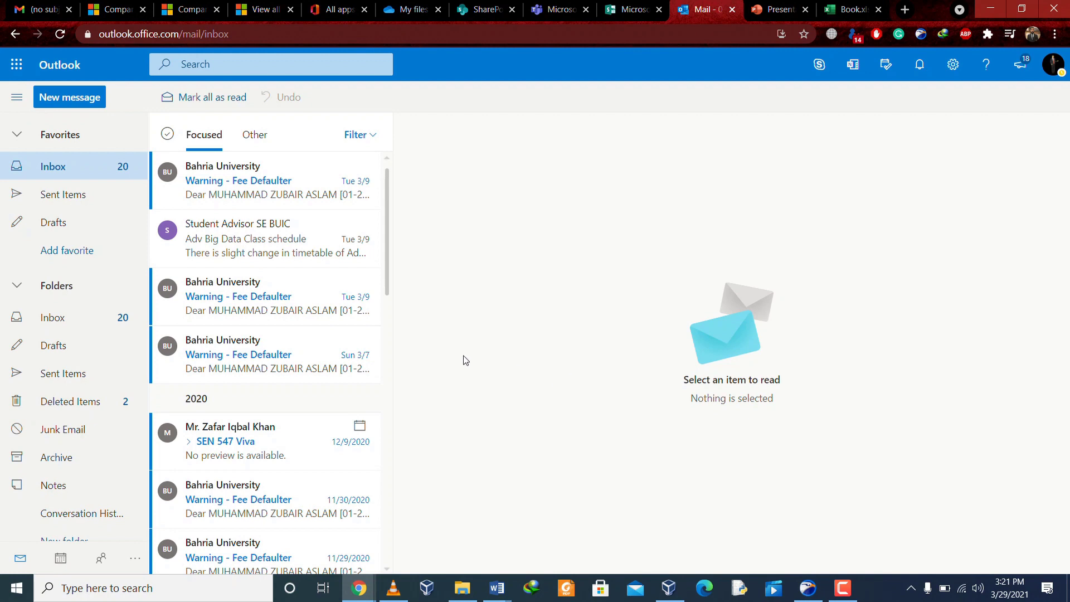
# - Look at Drafts and Deleted Items, return to the Inbox, and view the What's new announcements
pyautogui.scroll(-4, 353, 347)
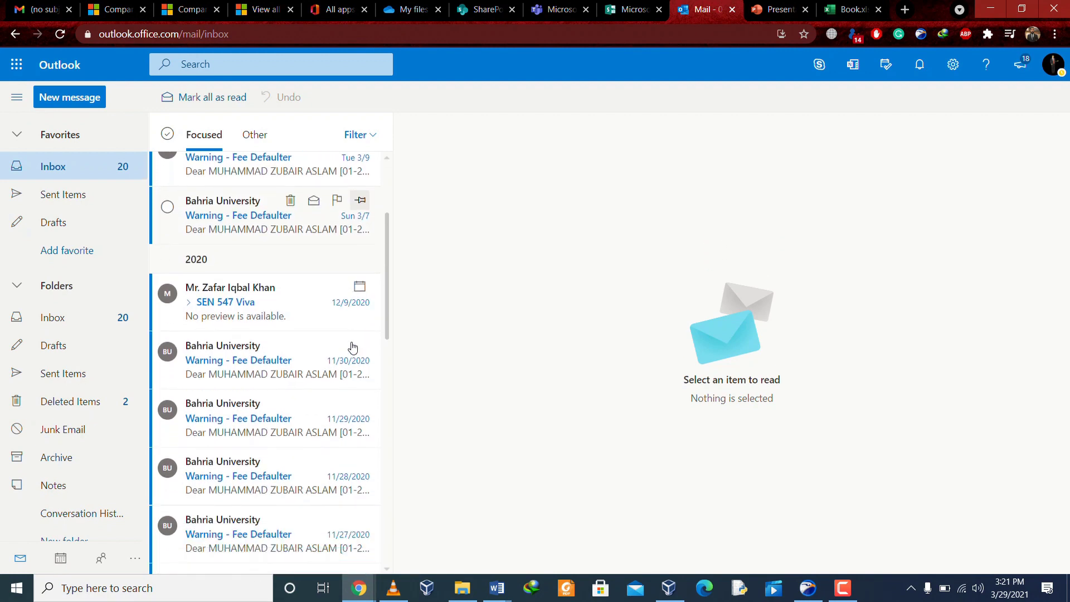
pyautogui.scroll(-2, 352, 346)
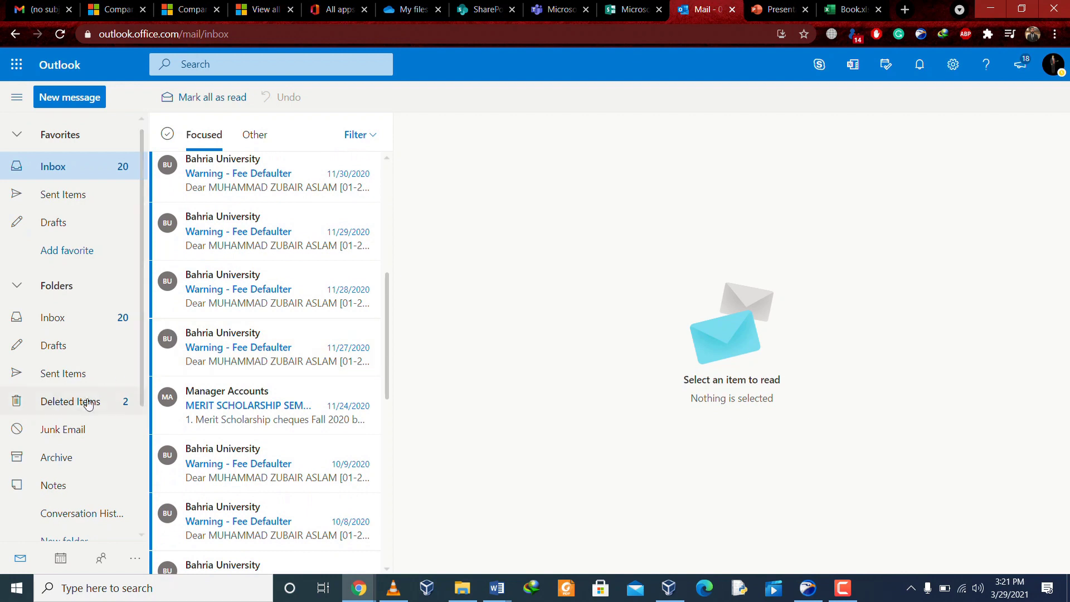
pyautogui.click(65, 351)
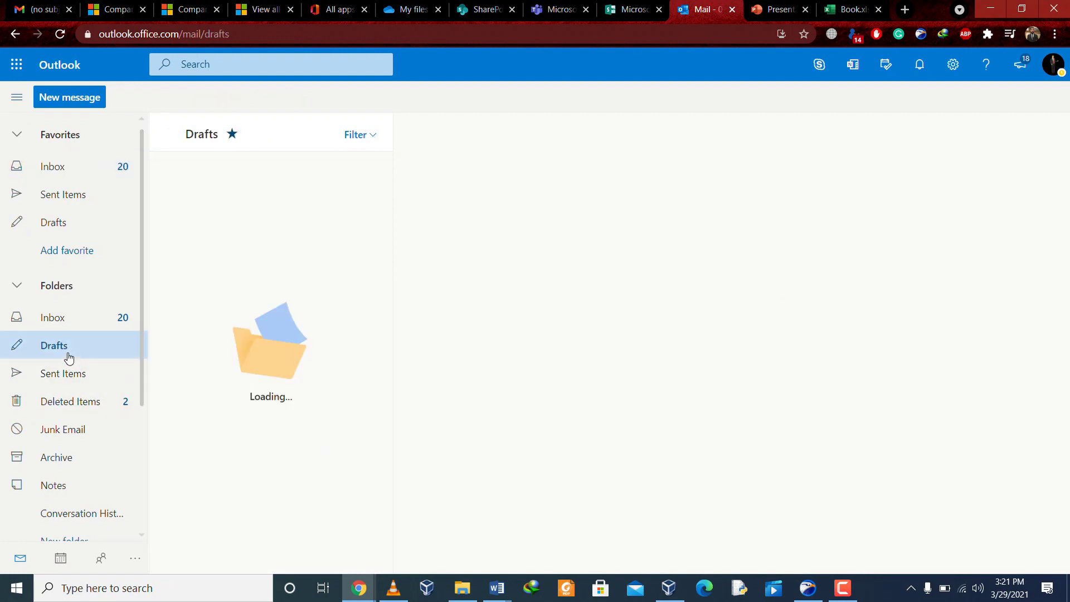
pyautogui.click(83, 401)
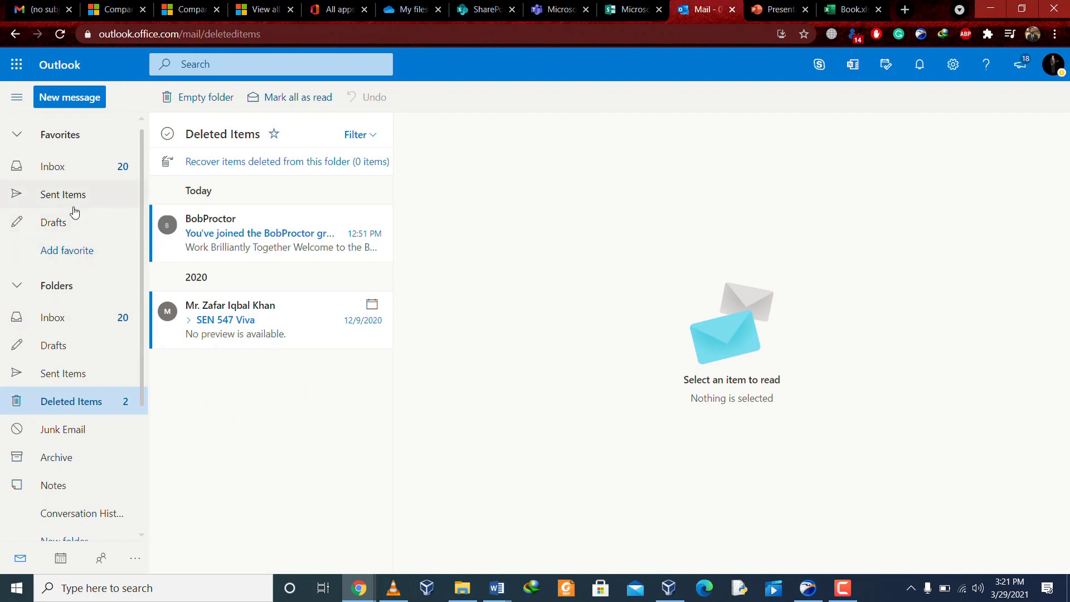
pyautogui.click(72, 170)
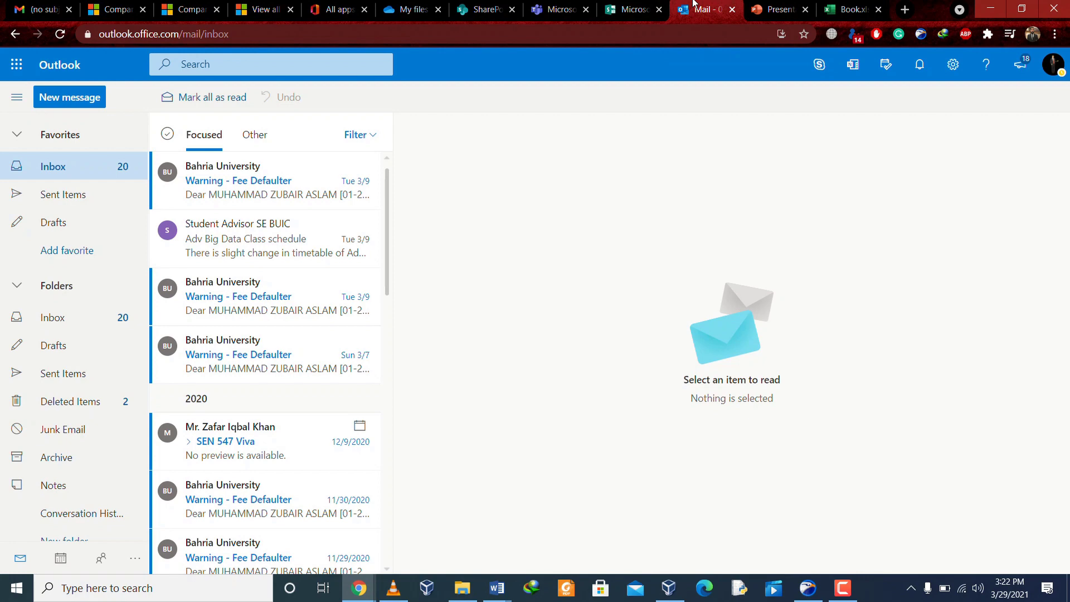
pyautogui.click(1022, 67)
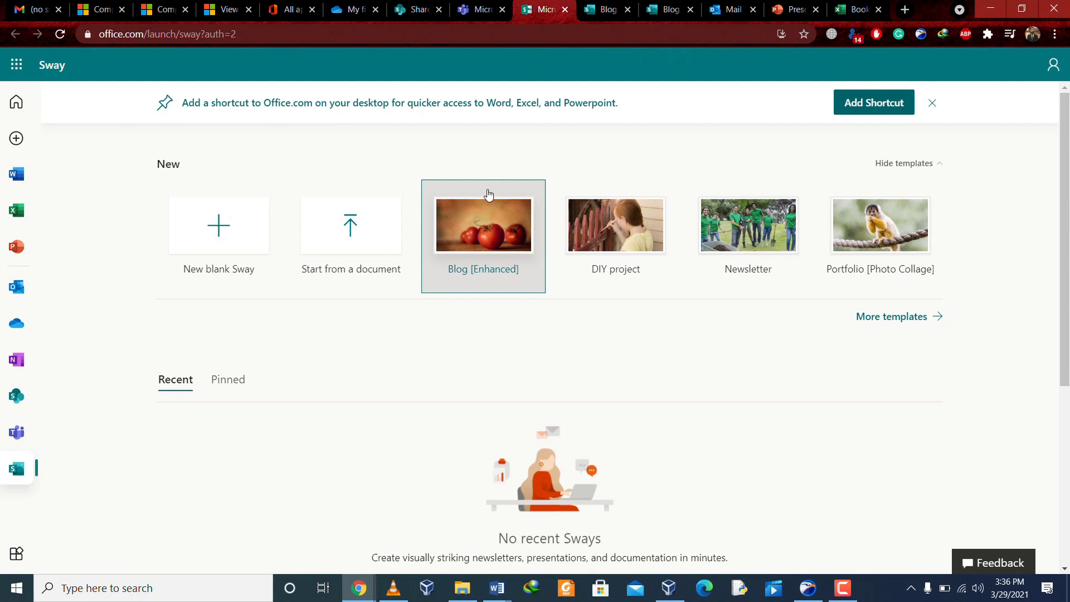
# - Start a Sway from the Blog [Enhanced] template and replace the Blog Entry Title with a person's name
pyautogui.click(482, 218)
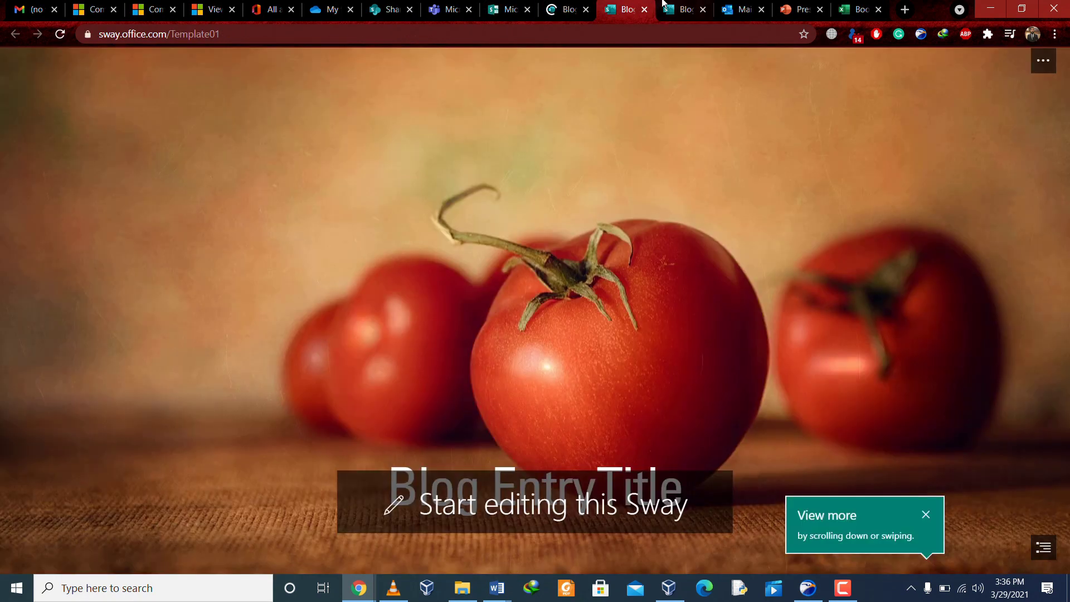
pyautogui.click(509, 495)
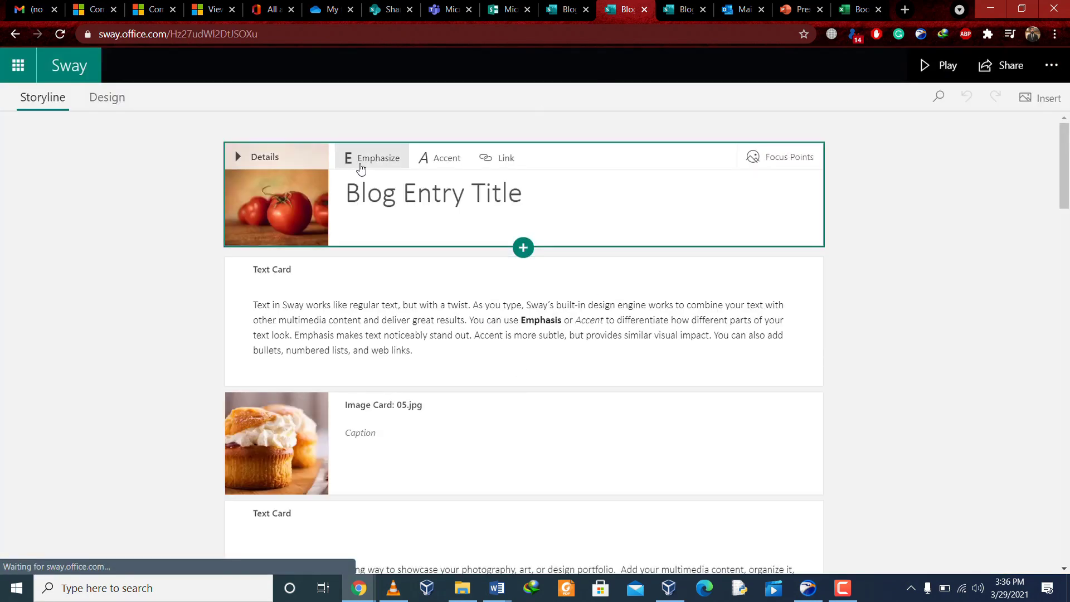
pyautogui.click(417, 192)
pyautogui.tripleClick(422, 192)
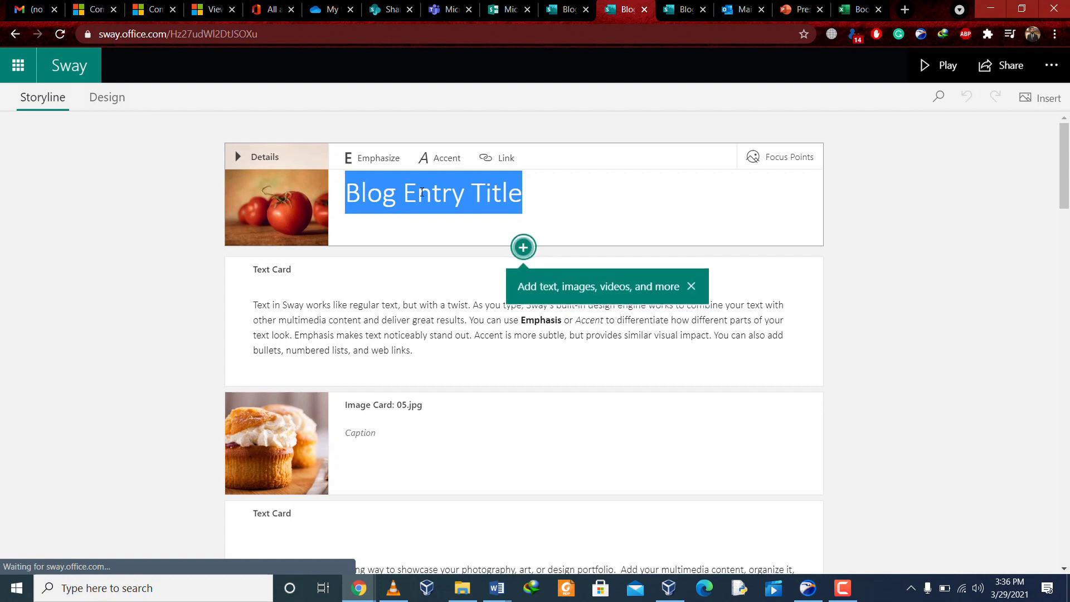
pyautogui.write('Bob Pro')
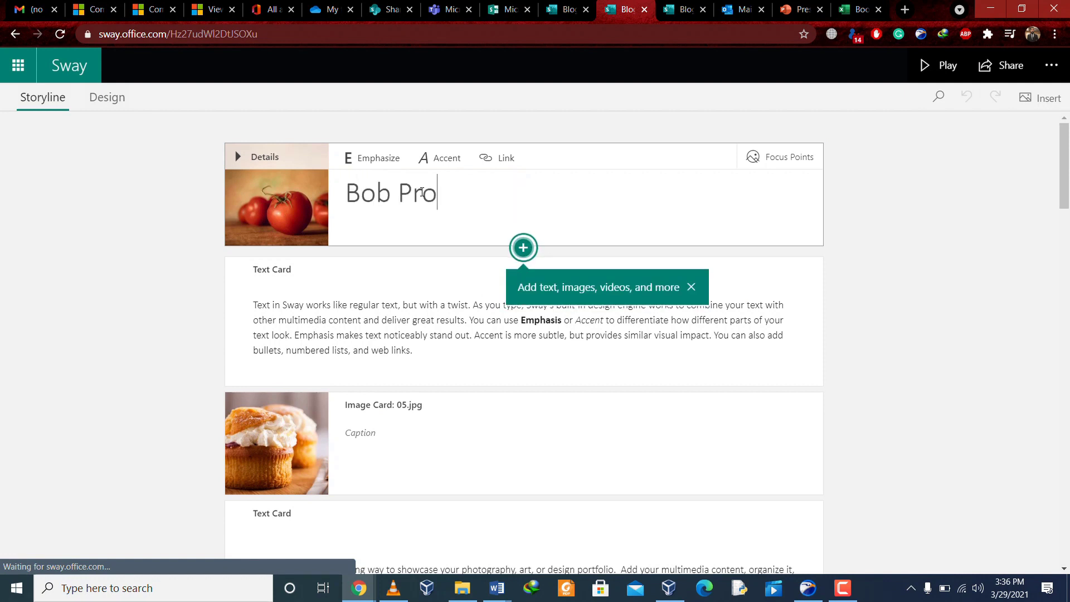
pyautogui.write('ctor')
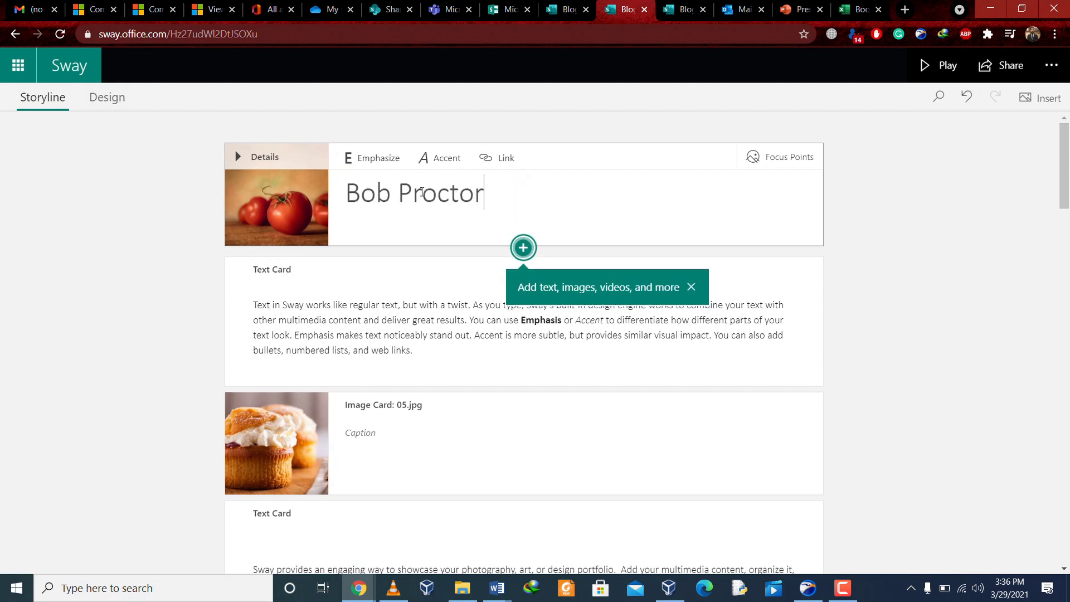
pyautogui.scroll(-1, 279, 202)
pyautogui.click(279, 202)
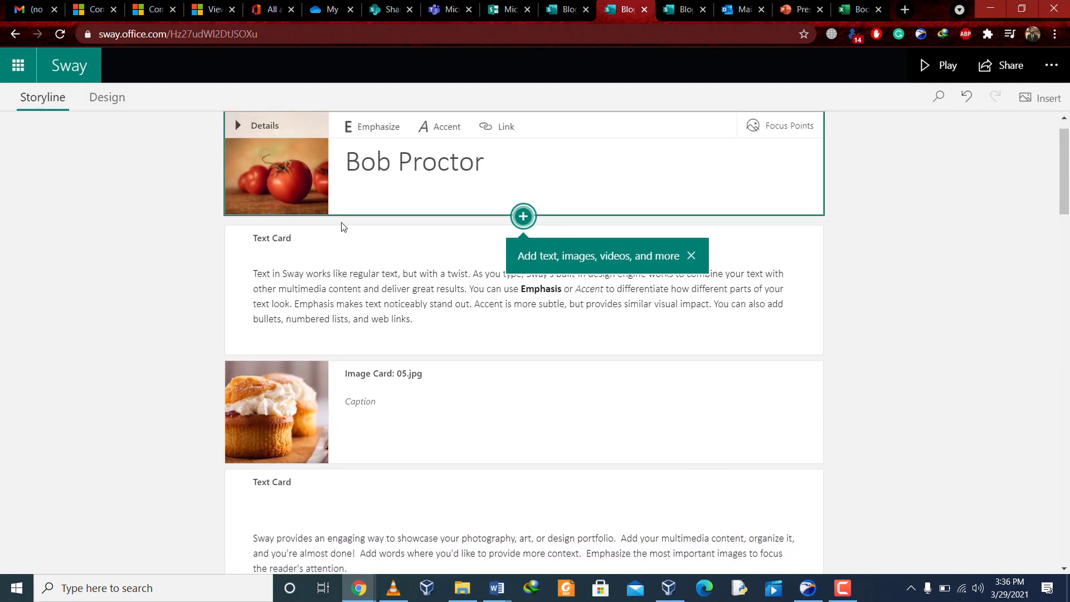
pyautogui.scroll(-3, 343, 225)
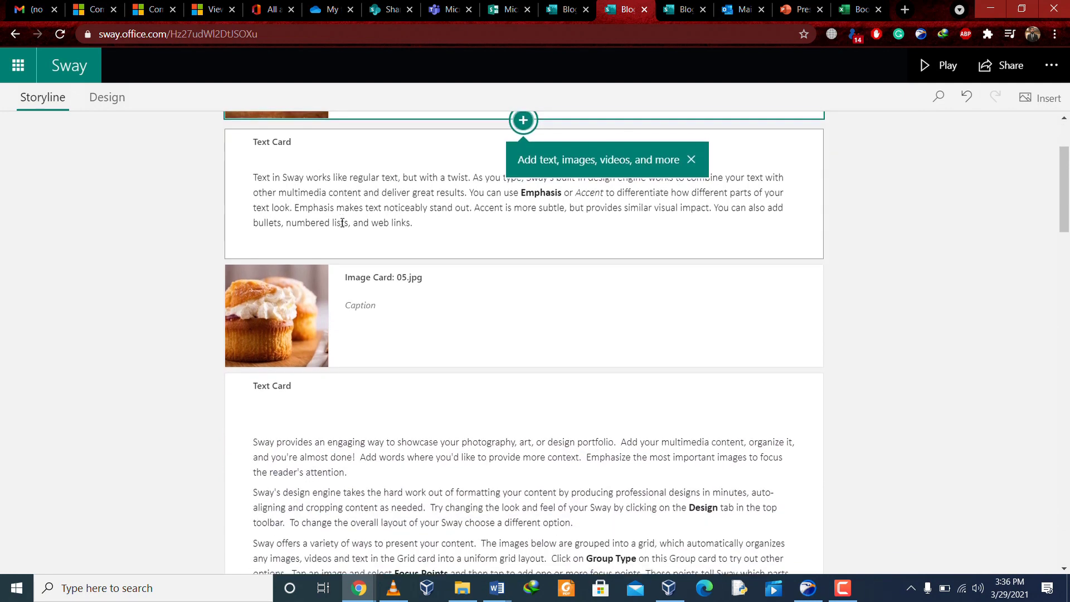
pyautogui.scroll(3, 278, 195)
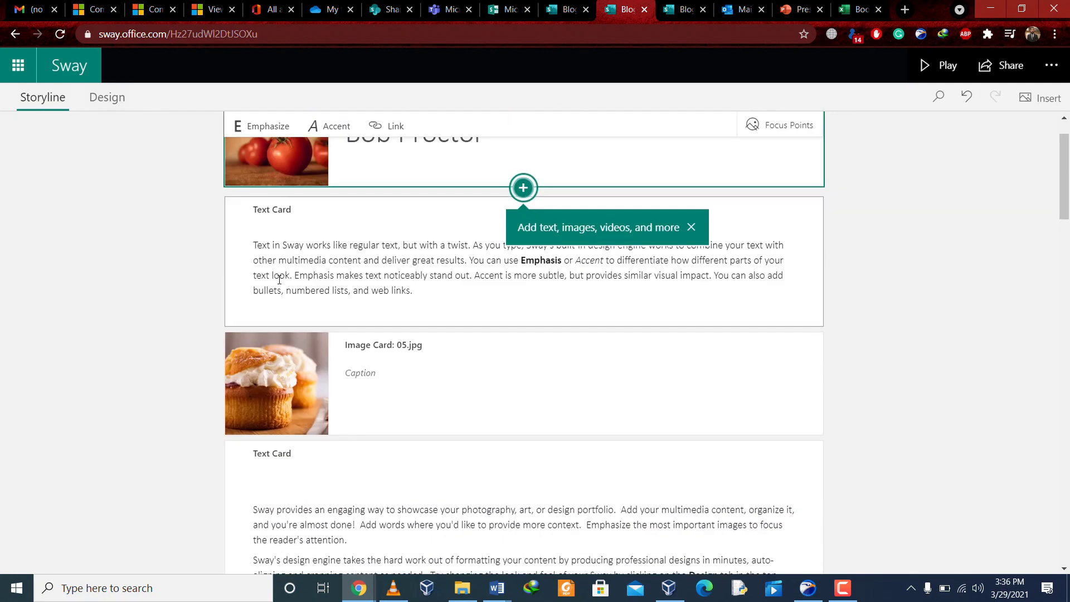
pyautogui.scroll(-5, 280, 284)
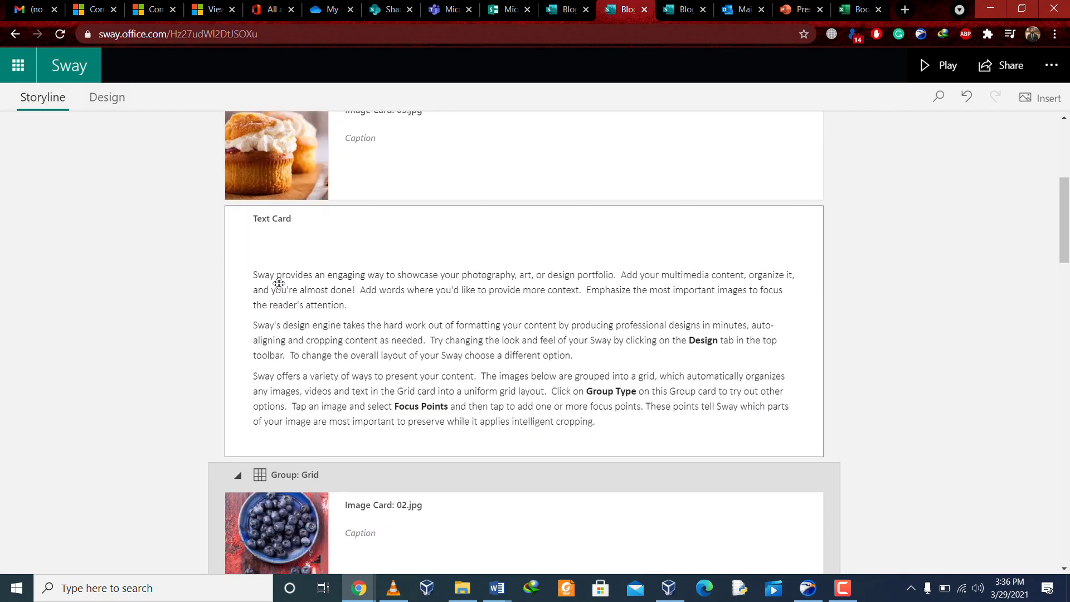
pyautogui.scroll(6, 280, 284)
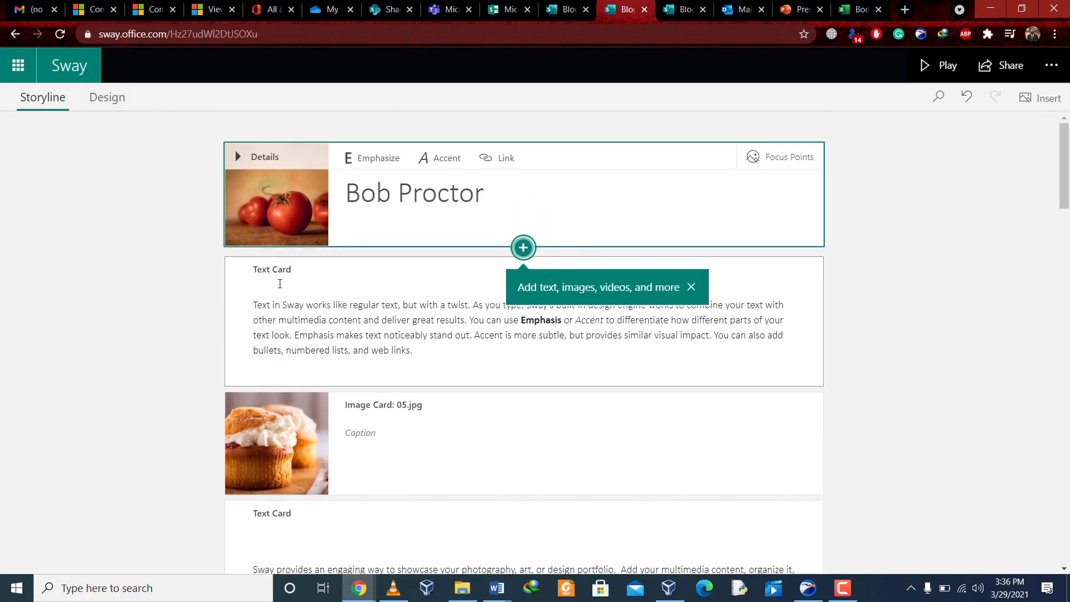
# - Preview the blog in the Design view, scrolling down through the layout and back up
pyautogui.click(106, 98)
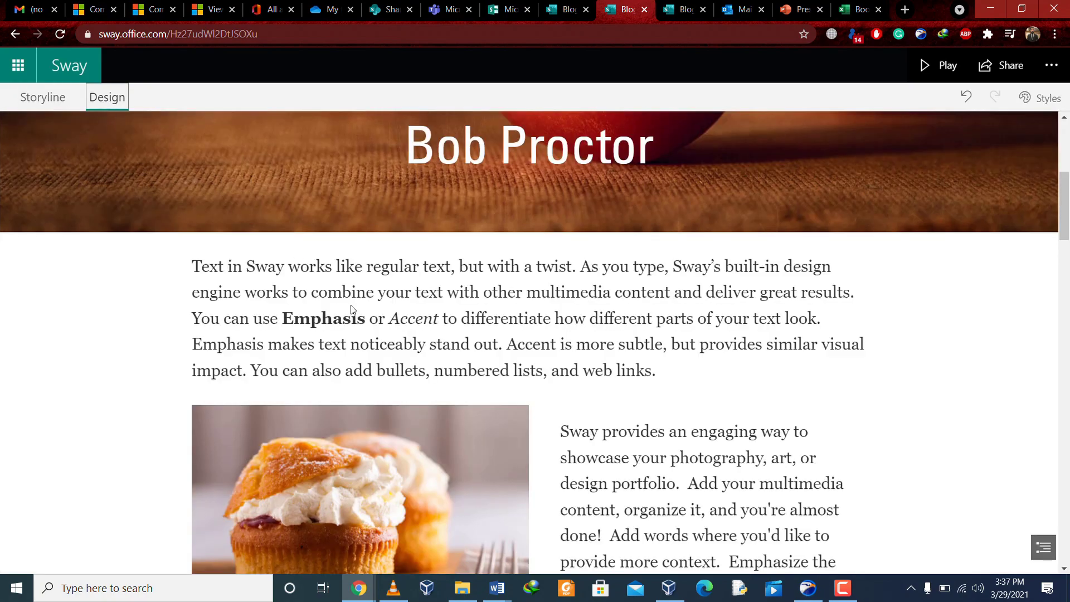
pyautogui.scroll(-15, 352, 309)
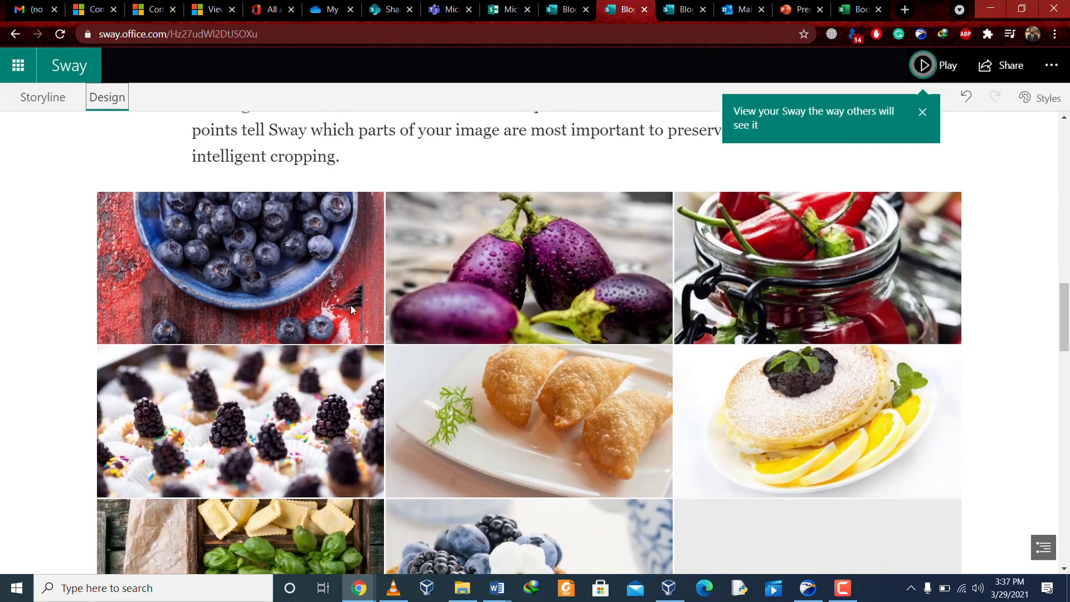
pyautogui.scroll(-10, 350, 306)
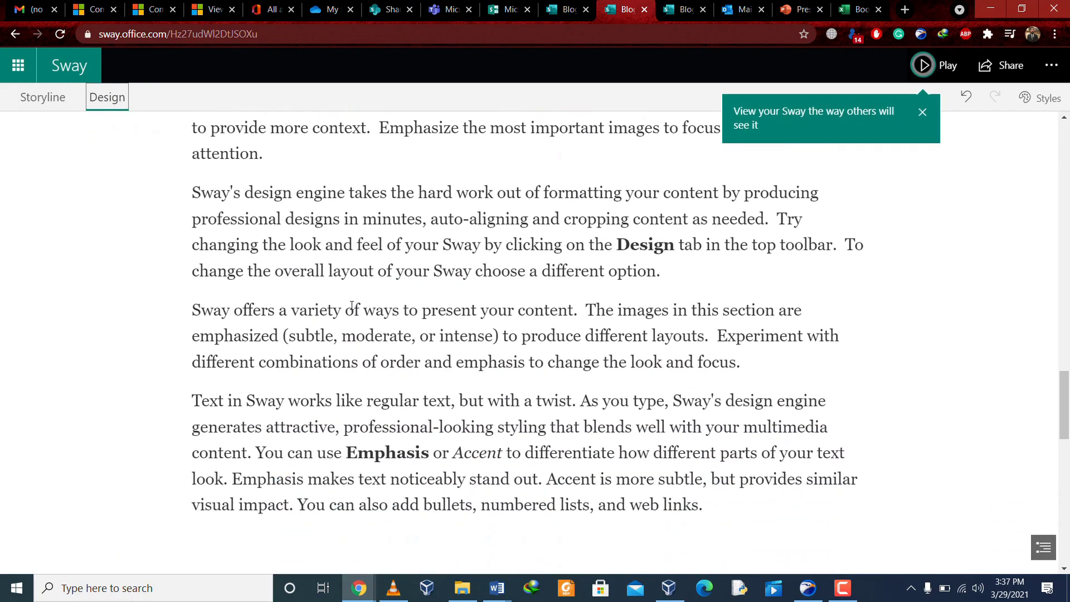
pyautogui.scroll(-3, 351, 305)
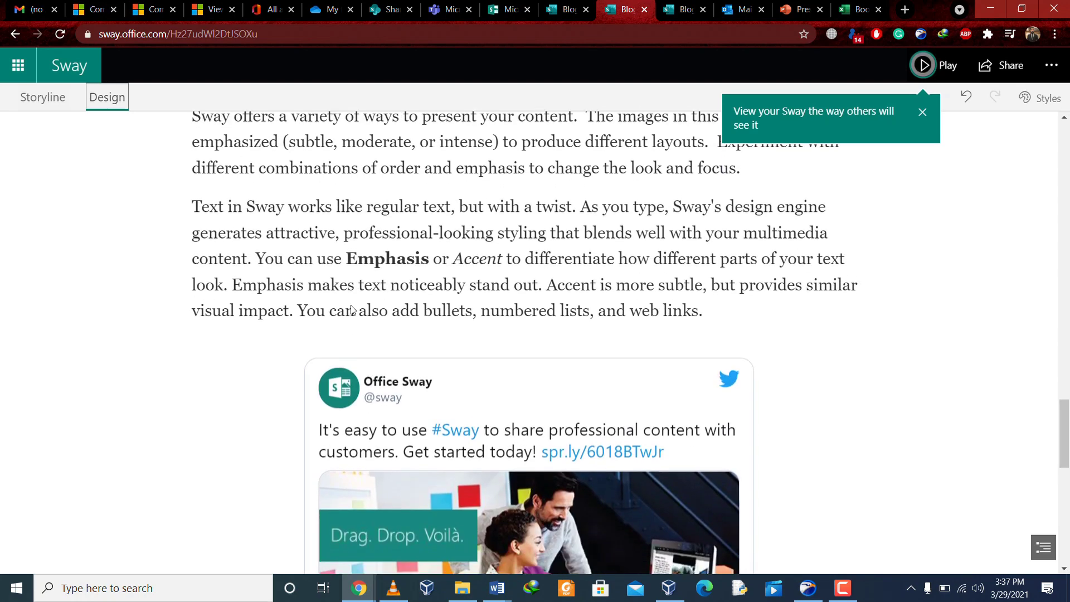
pyautogui.scroll(-10, 352, 308)
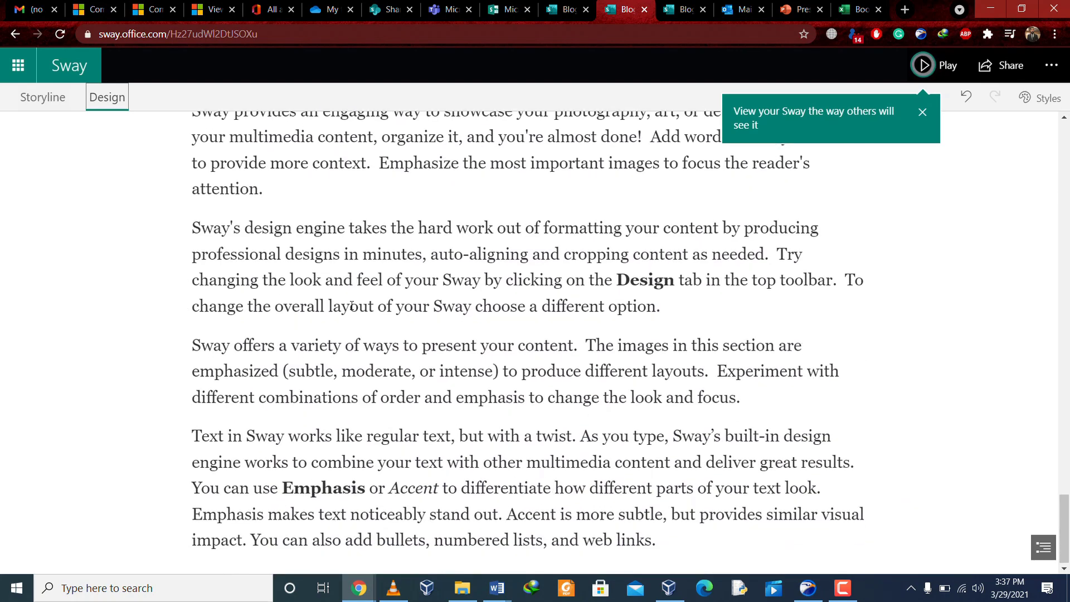
pyautogui.scroll(10, 351, 305)
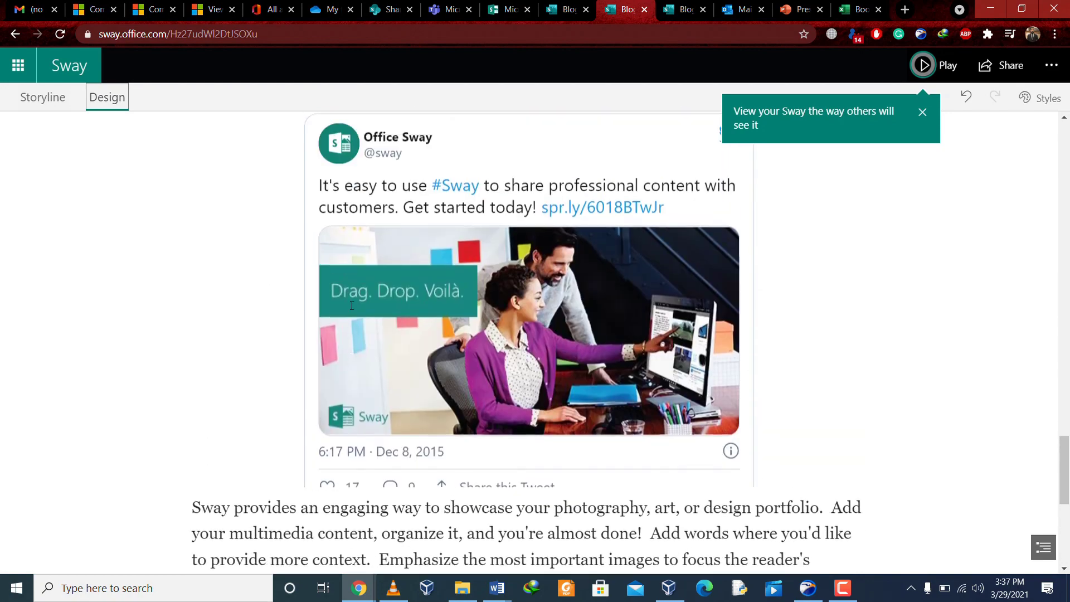
pyautogui.scroll(4, 351, 305)
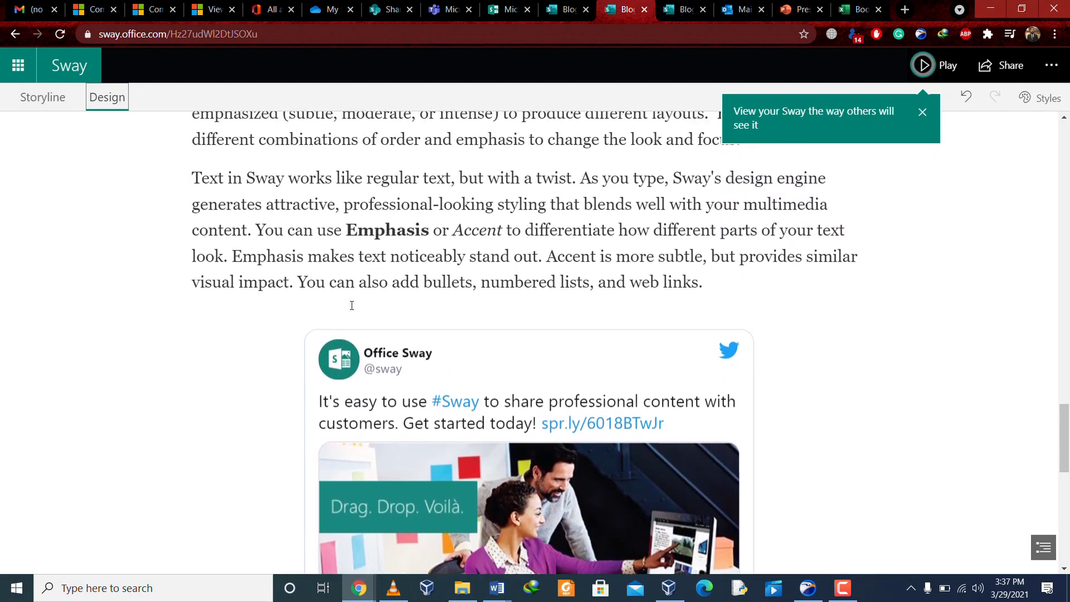
pyautogui.scroll(5, 351, 305)
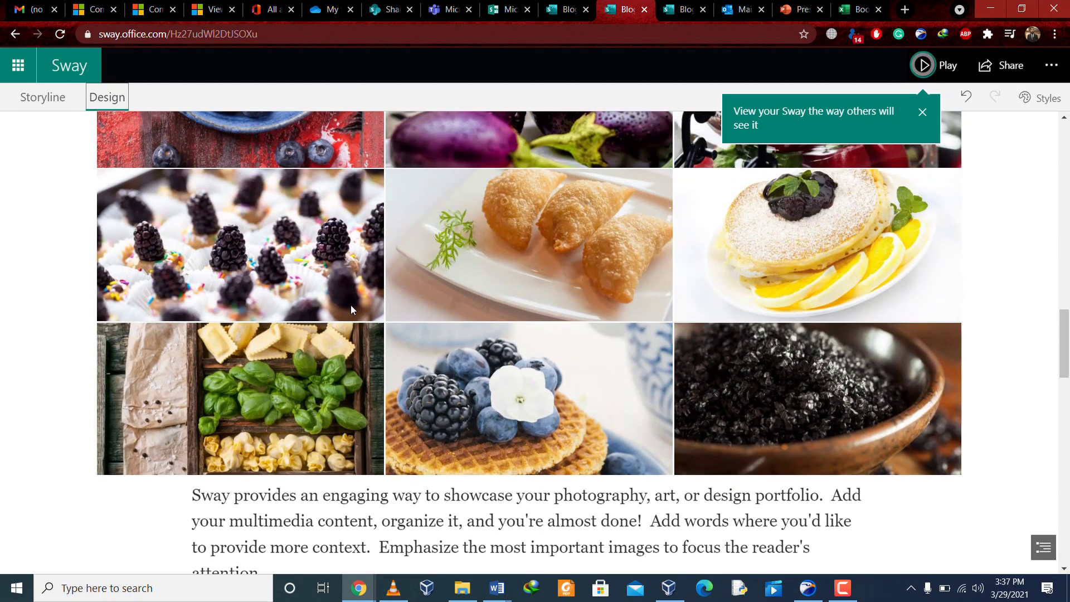
pyautogui.scroll(10, 352, 306)
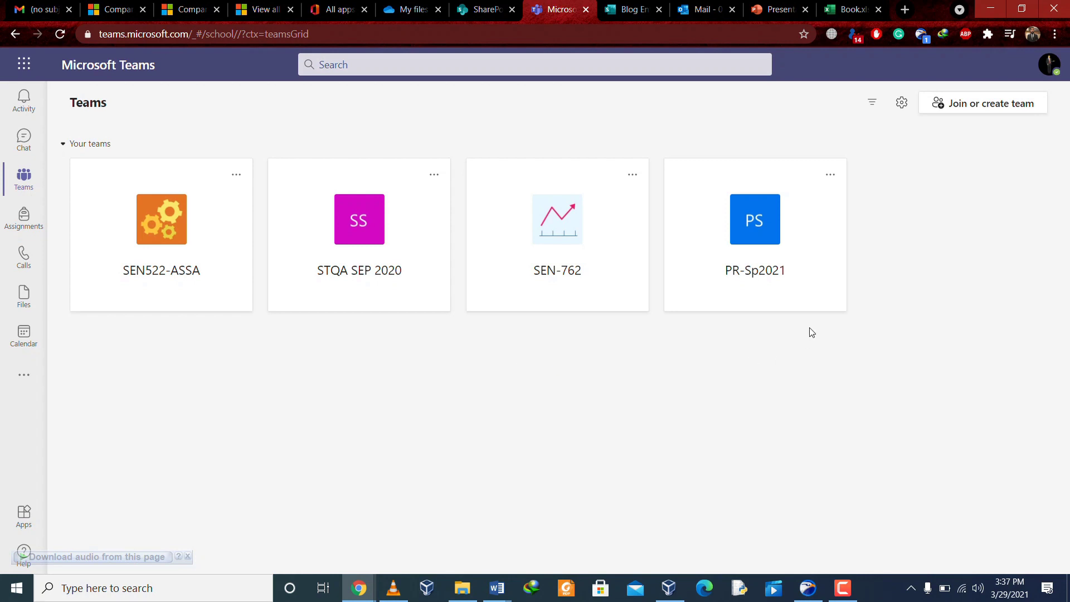
# - Begin creating a new team via Join or create team, then go to the SharePoint home page
pyautogui.click(973, 109)
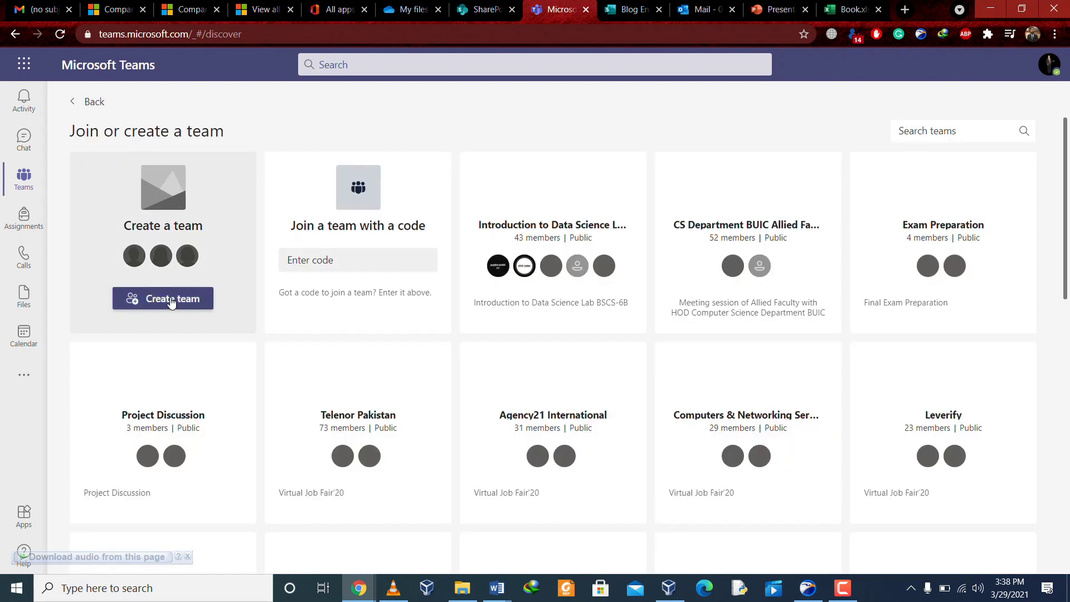
pyautogui.click(171, 299)
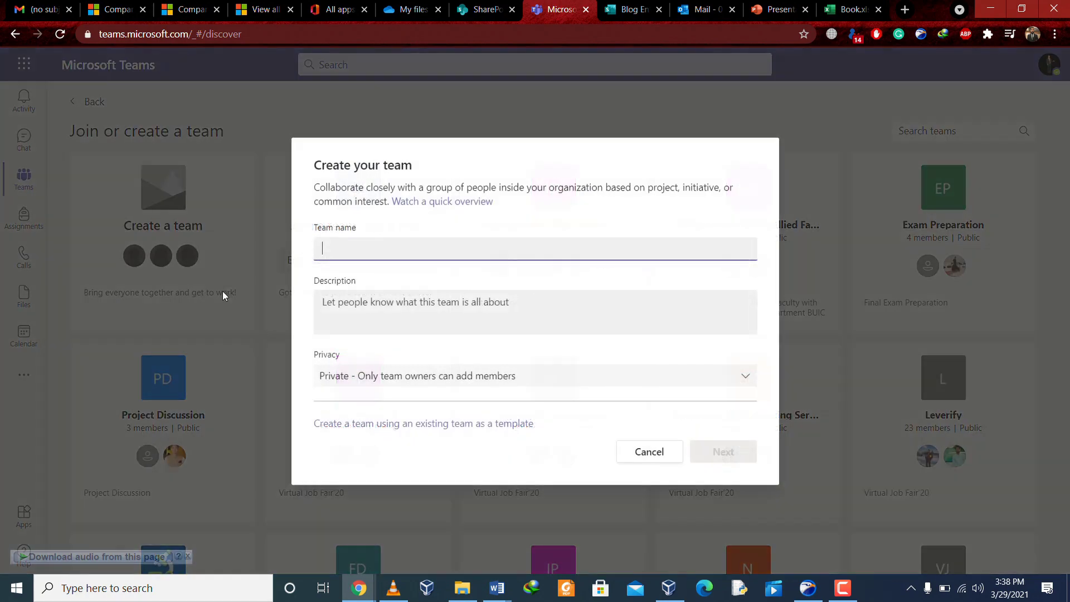
pyautogui.hotkey('ctrl', 'shift', 'Tab')
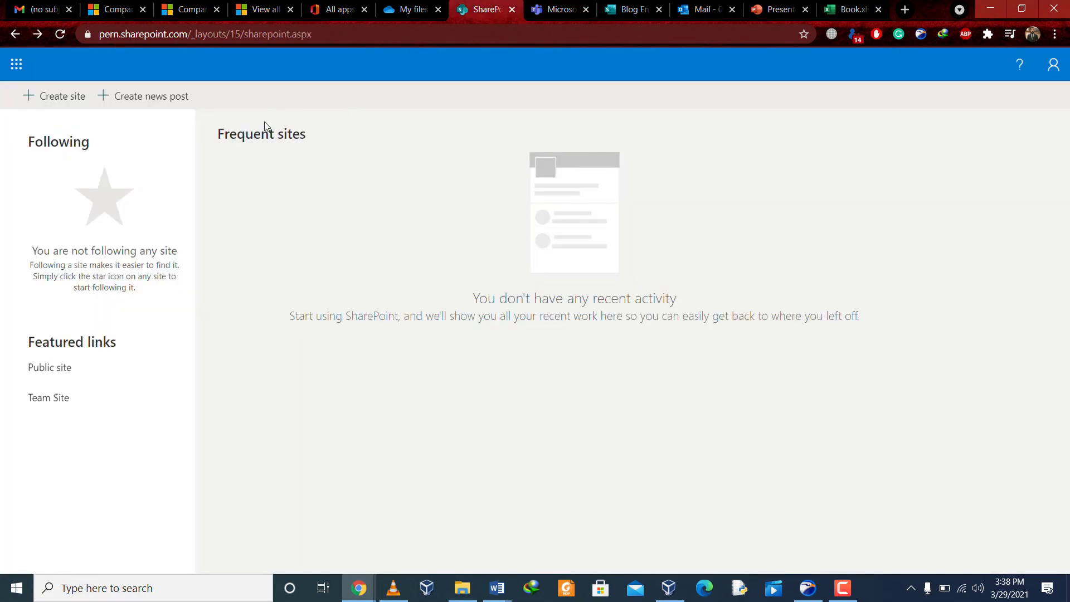
pyautogui.click(555, 10)
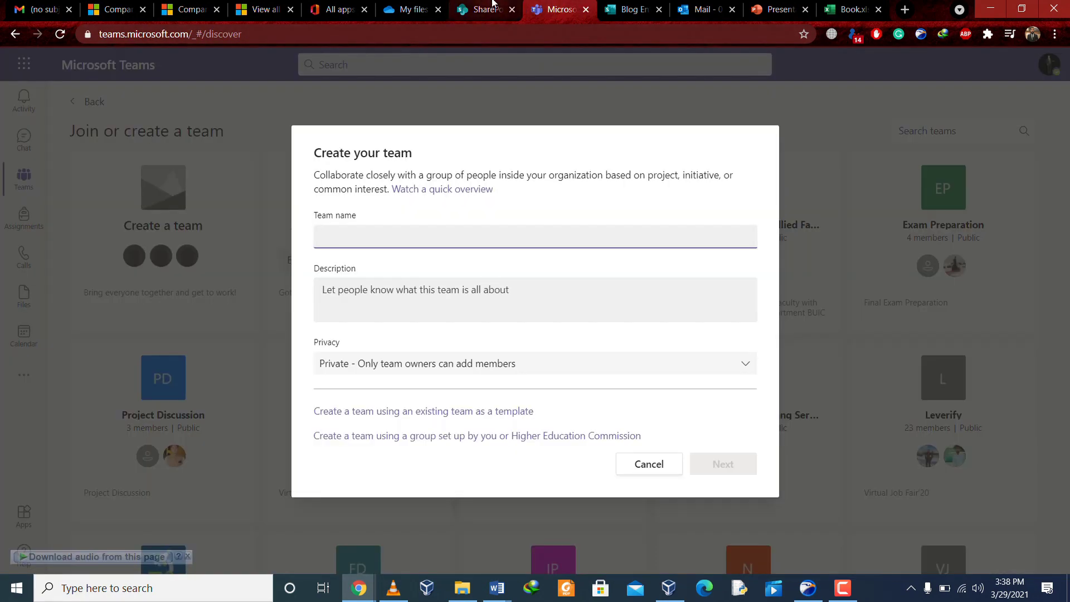
pyautogui.click(492, 4)
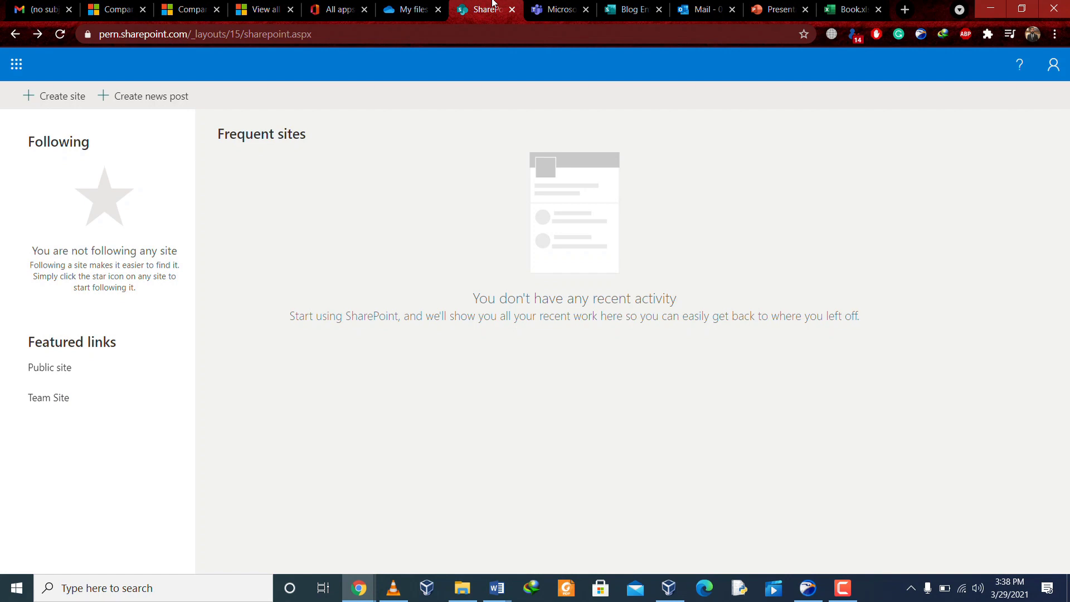
# - Start a new SharePoint team site and name it 'Bob Proctor Web'
pyautogui.click(60, 101)
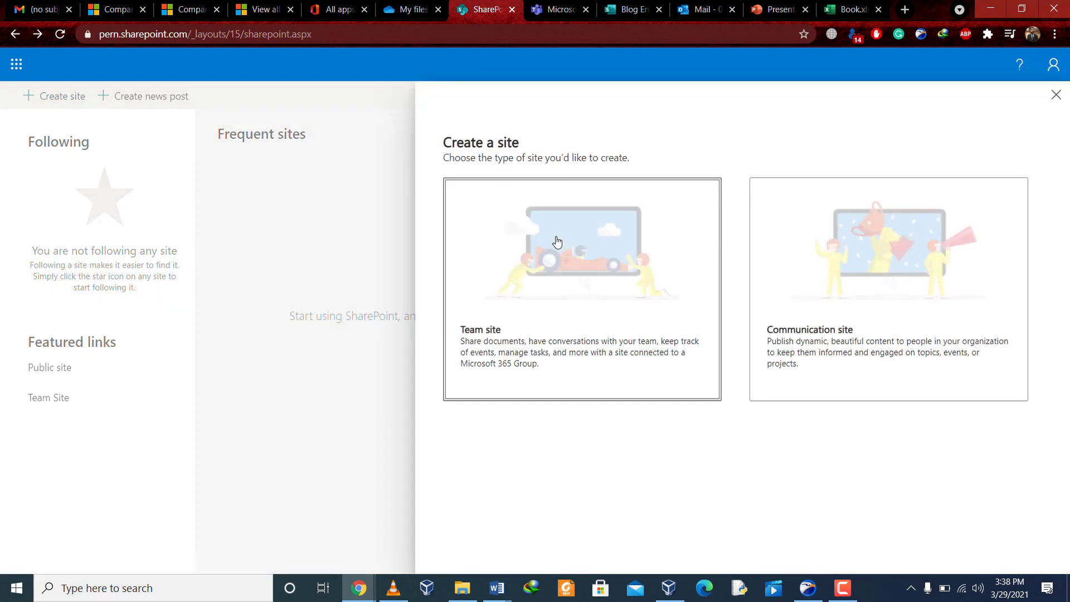
pyautogui.click(557, 240)
pyautogui.click(841, 190)
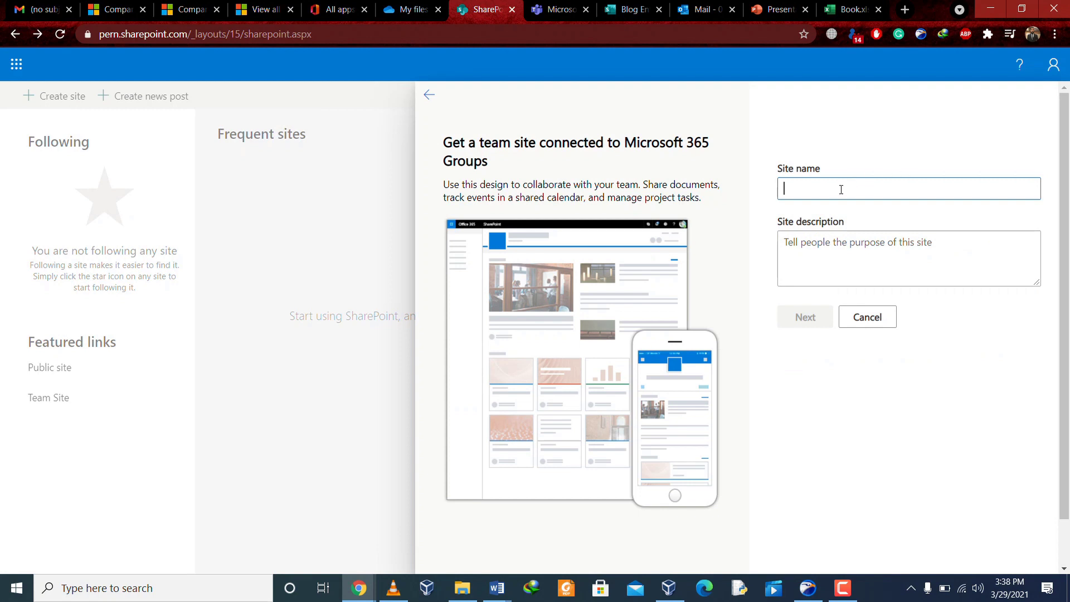
pyautogui.write('Bob')
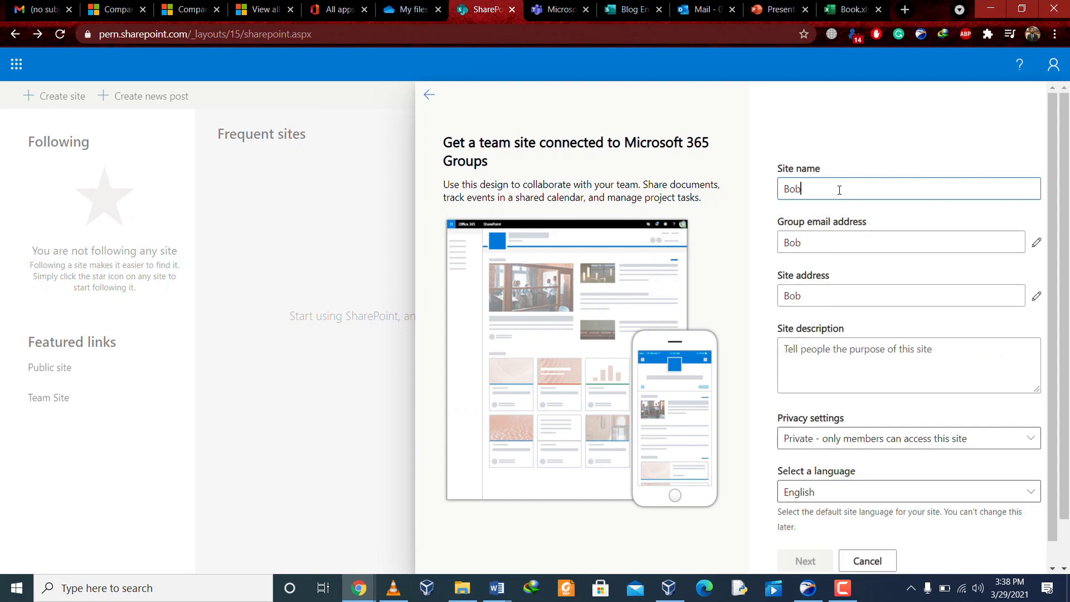
pyautogui.write(' Proctor')
pyautogui.scroll(-1, 830, 443)
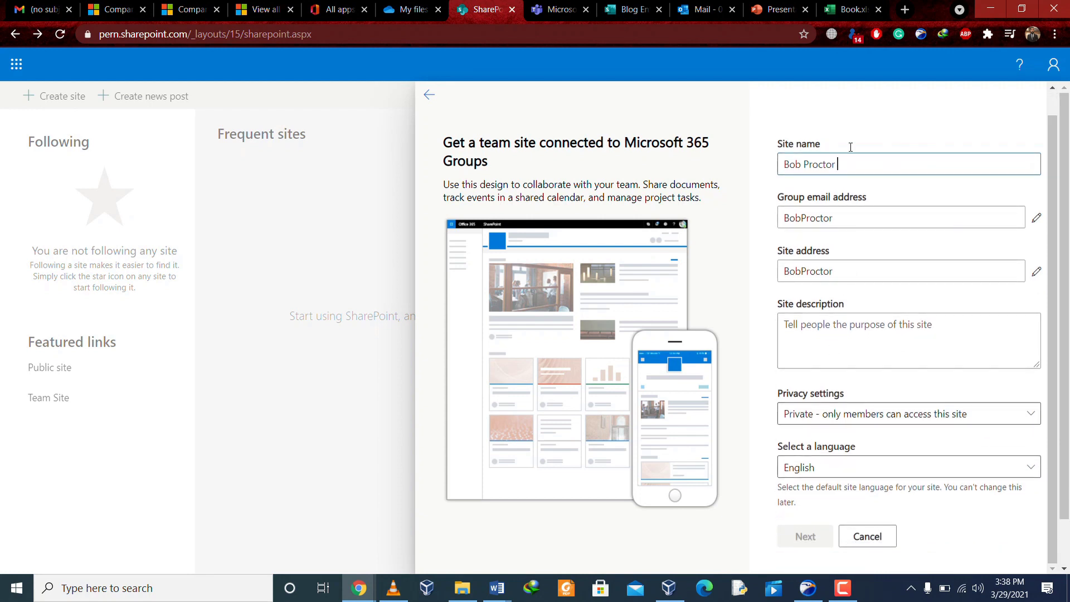
pyautogui.write('Web')
pyautogui.scroll(-1, 825, 335)
# - Continue past the close prompt and finish the private site without adding group members
pyautogui.click(798, 518)
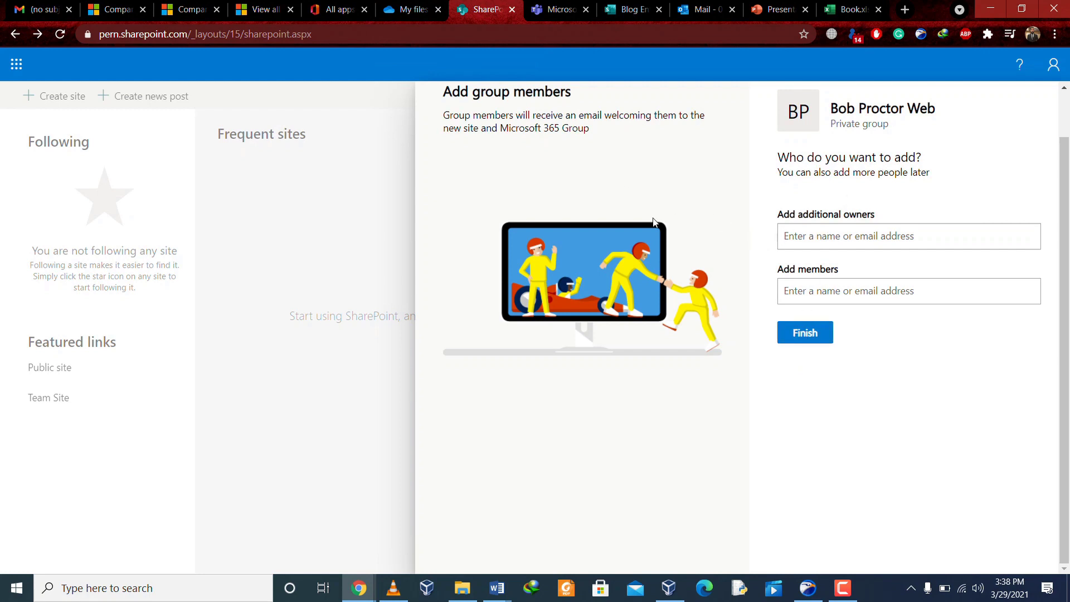
pyautogui.scroll(1, 654, 221)
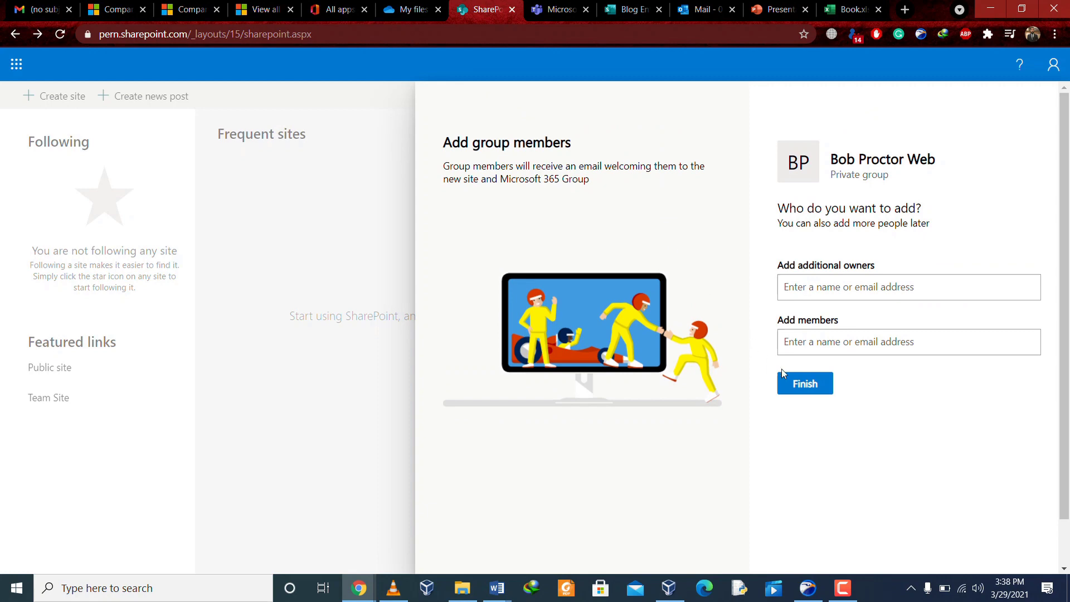
pyautogui.click(258, 166)
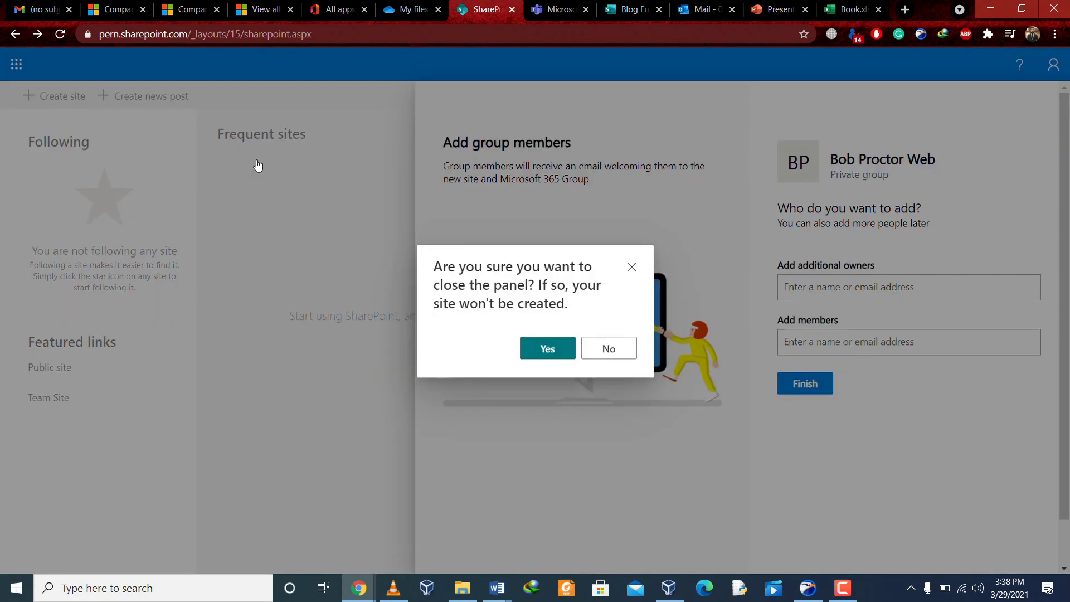
pyautogui.click(593, 351)
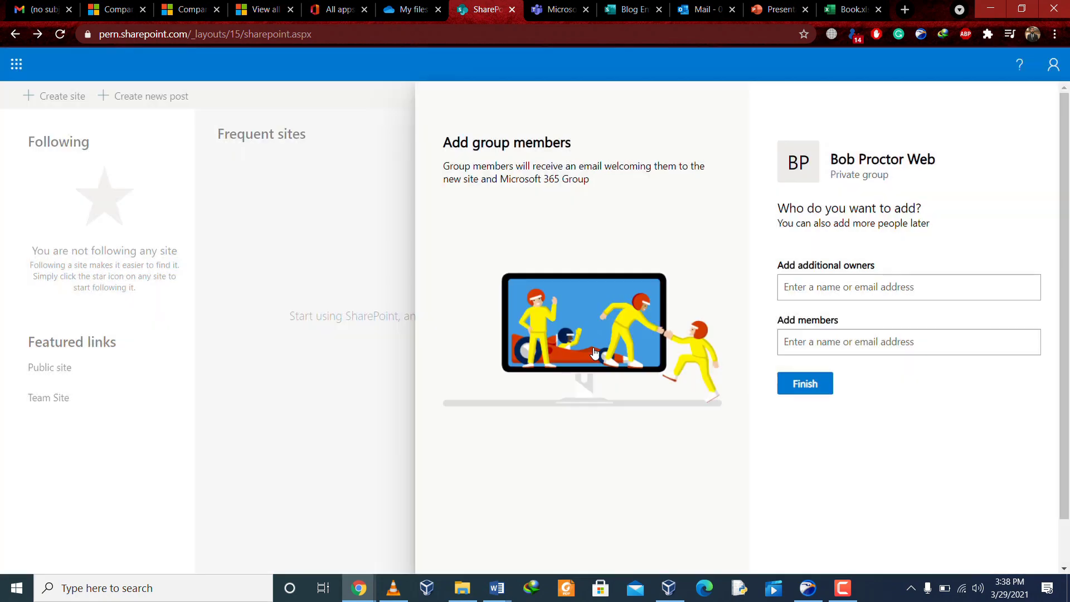
pyautogui.click(794, 384)
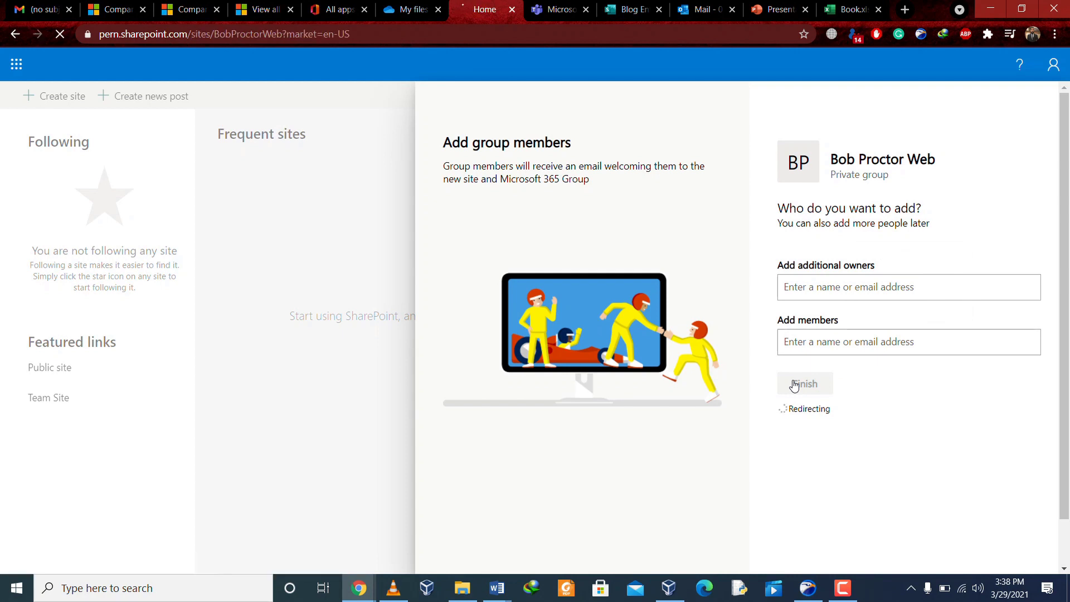
# - Create a new news page for the site from the Visual template
pyautogui.click(499, 339)
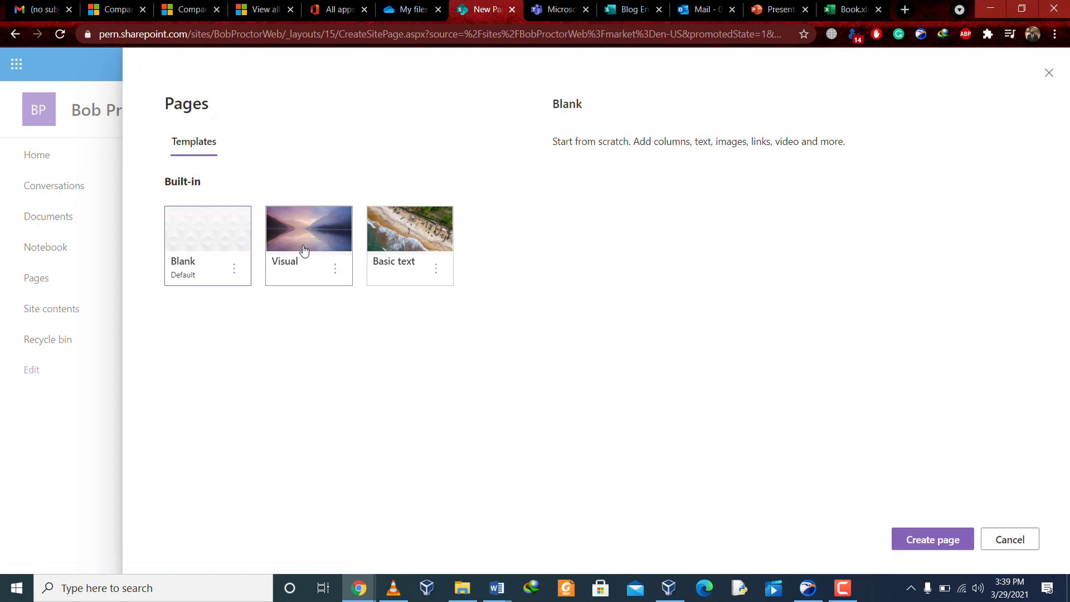
pyautogui.click(304, 249)
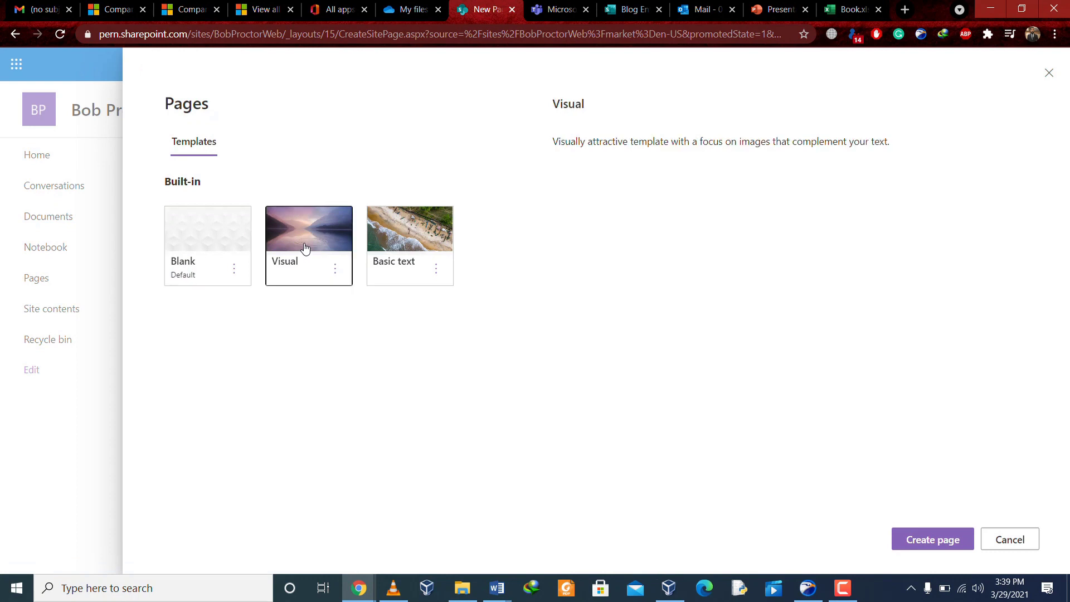
pyautogui.click(909, 541)
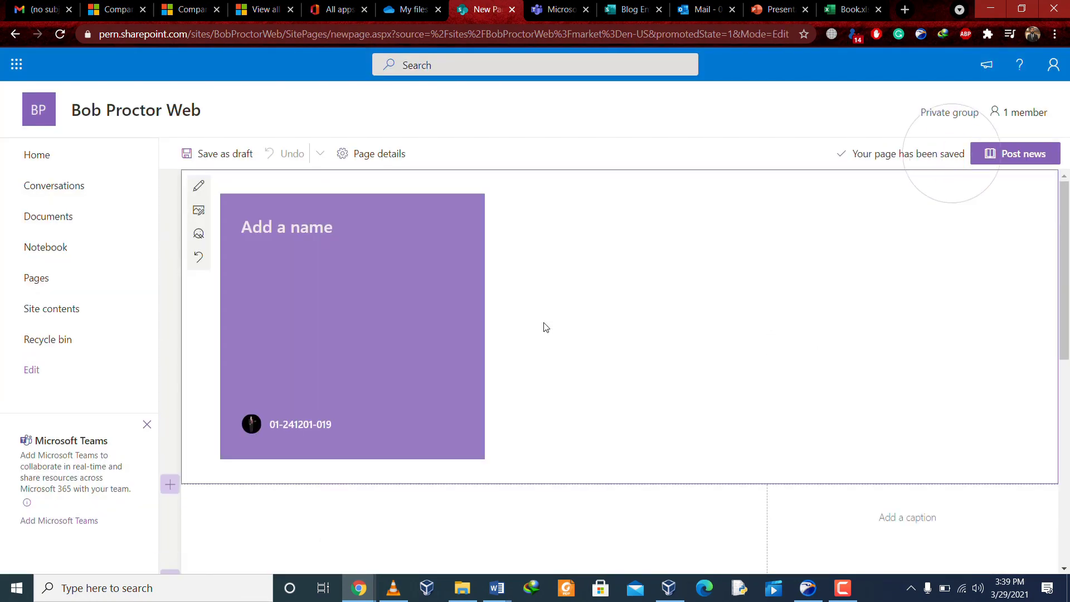
# - Post the Bob Proctor news page, then return to the OneDrive My files tab
pyautogui.scroll(-5, 687, 297)
pyautogui.scroll(-8, 689, 303)
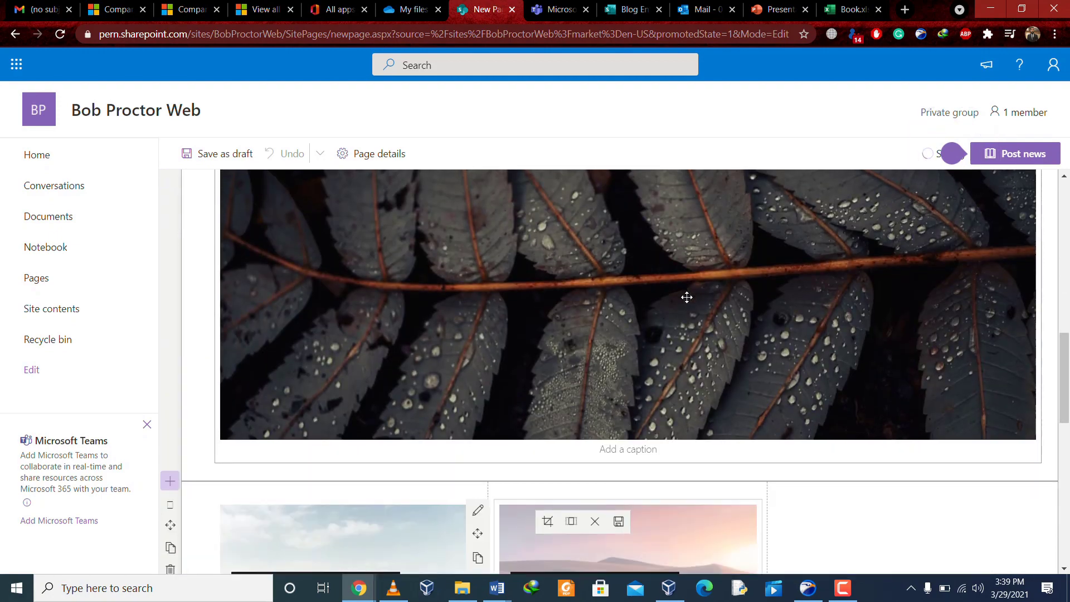
pyautogui.scroll(-5, 687, 297)
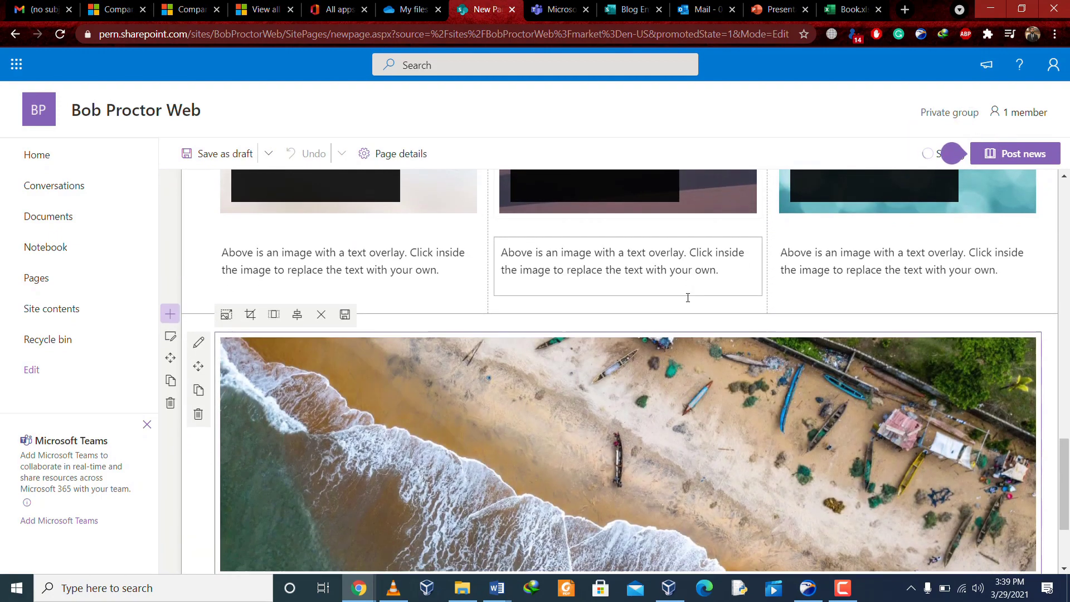
pyautogui.scroll(-2, 687, 297)
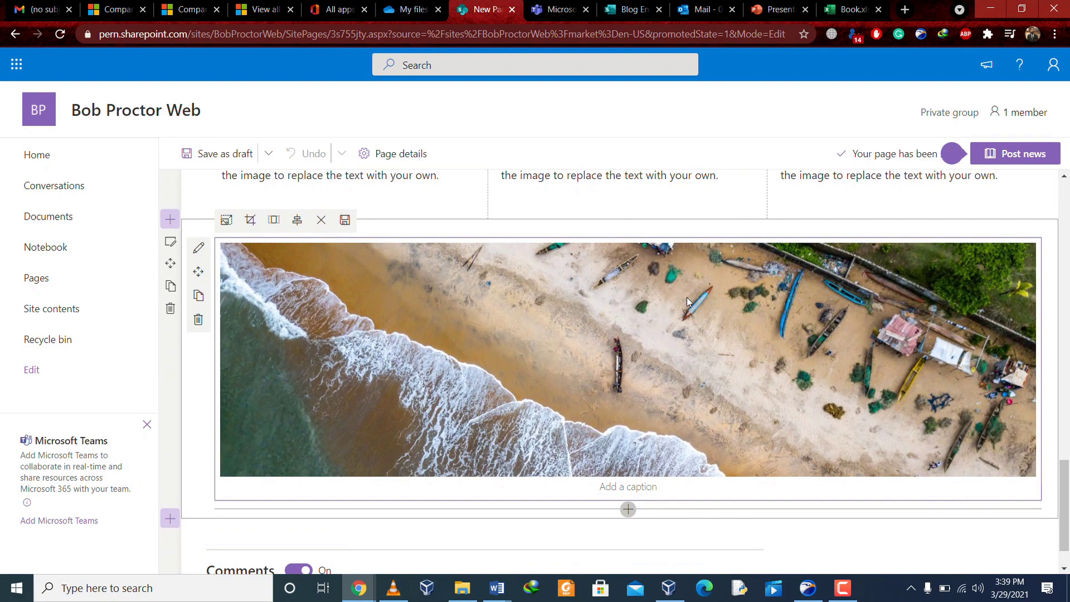
pyautogui.scroll(15, 686, 301)
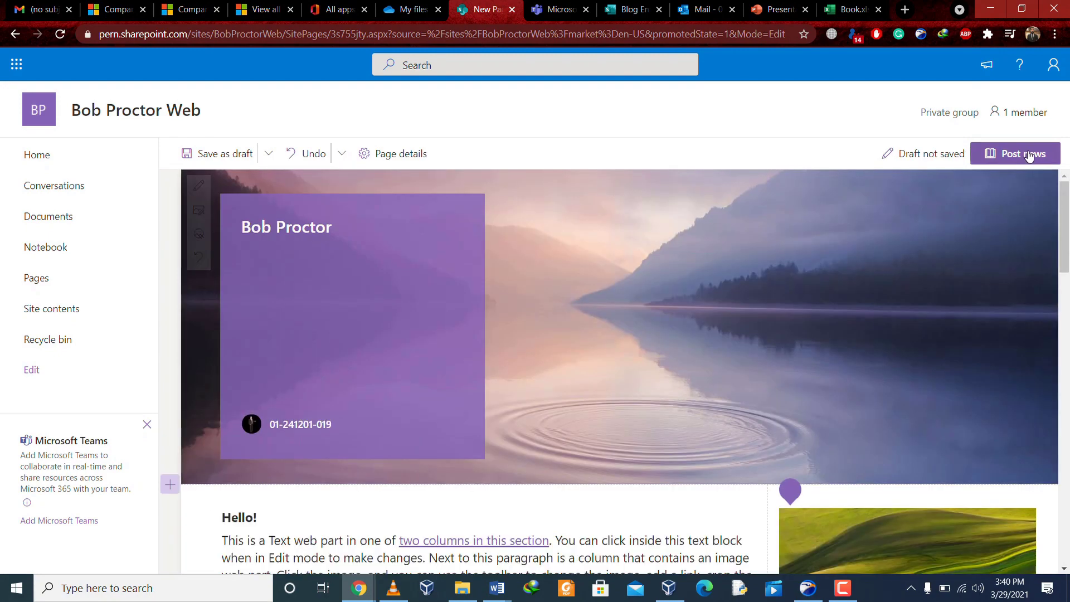
pyautogui.click(1031, 156)
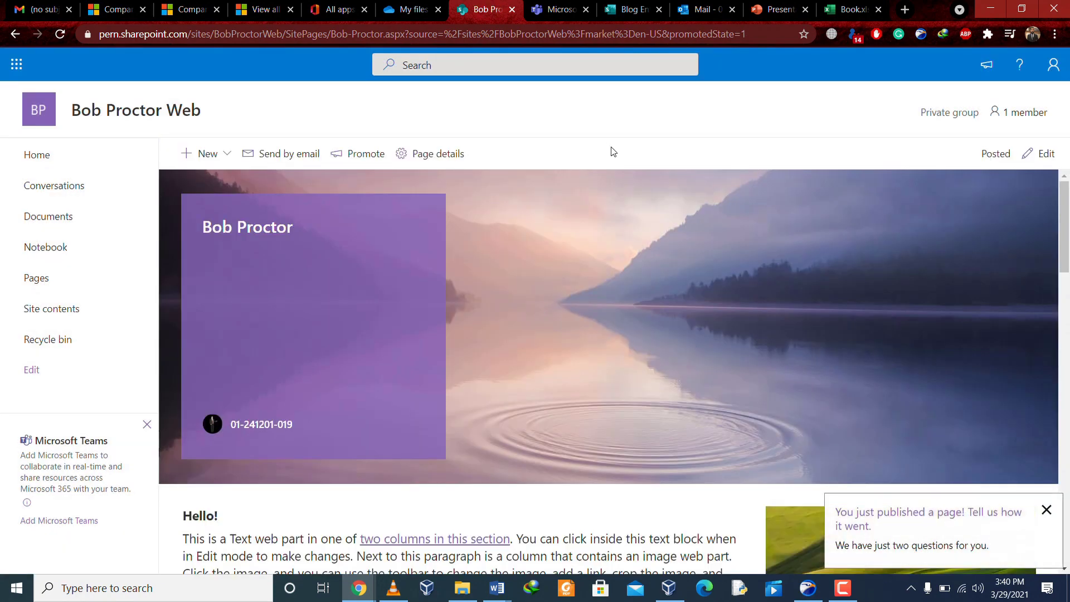
pyautogui.click(409, 9)
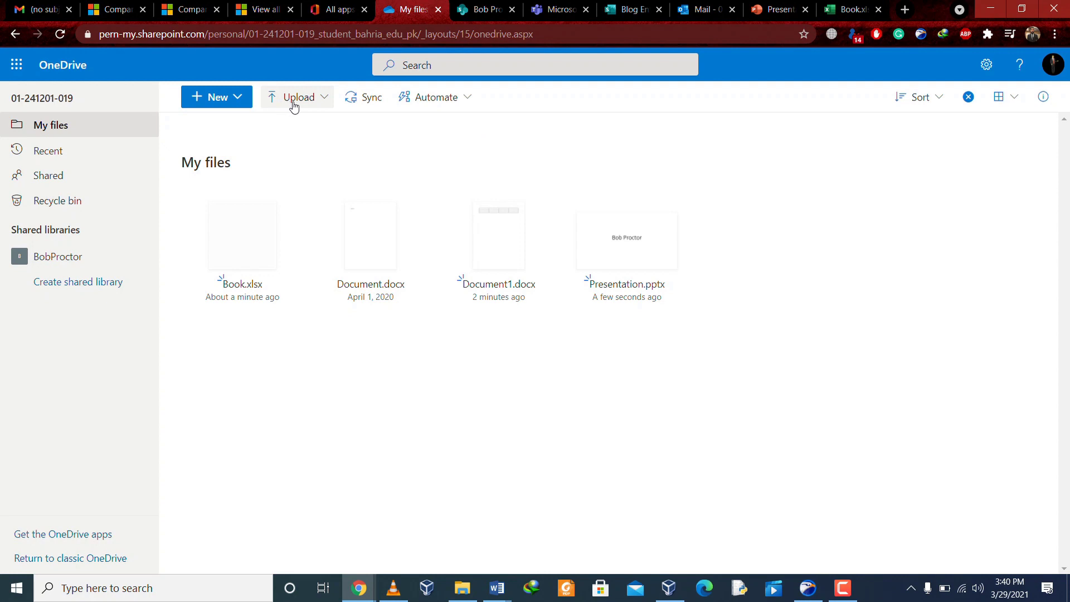
pyautogui.click(325, 106)
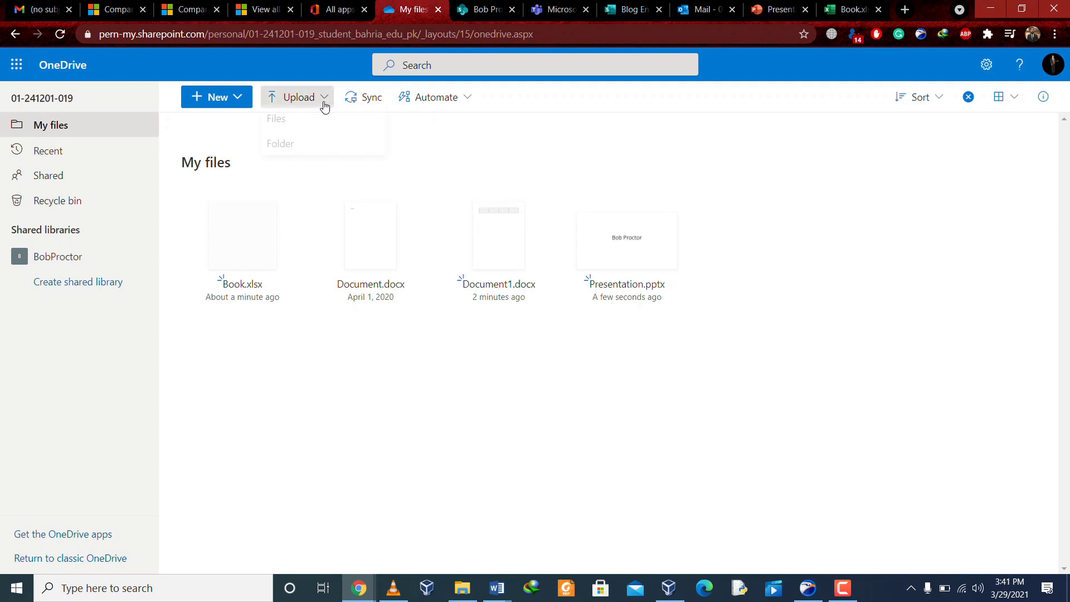
pyautogui.click(282, 135)
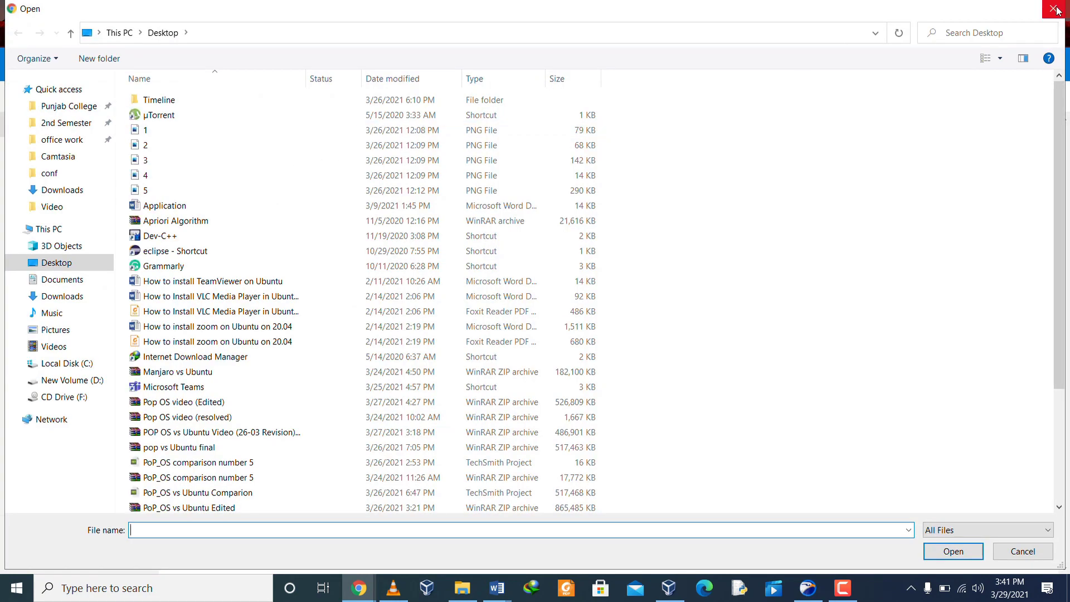
pyautogui.click(1055, 11)
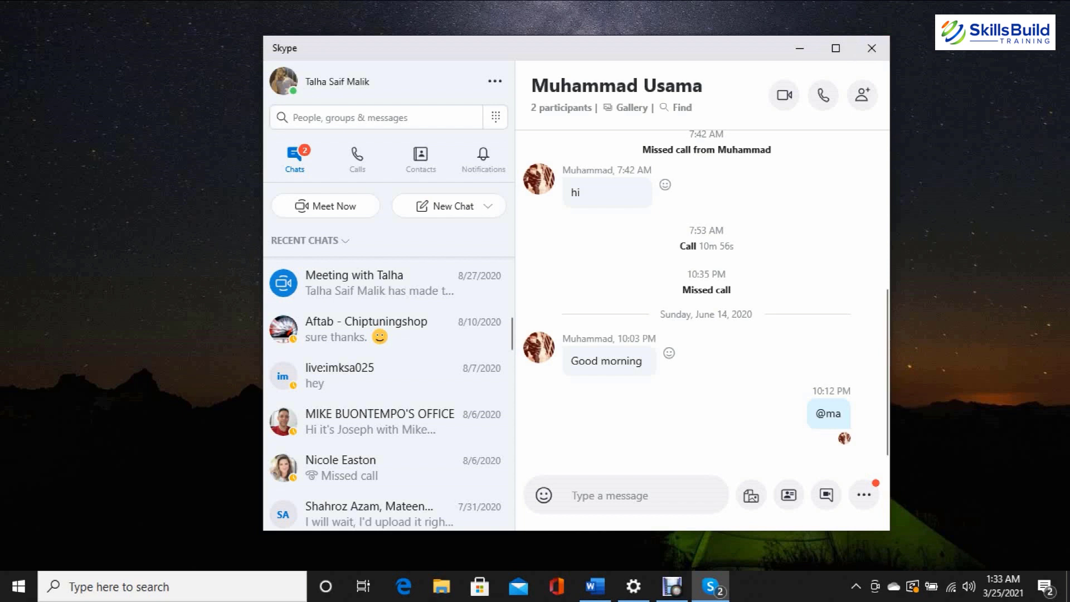
# - Dismiss Skype's dial pad, close Skype, and bring up Chrome on microsoft.com/en-us/partner-benefits
pyautogui.click(496, 116)
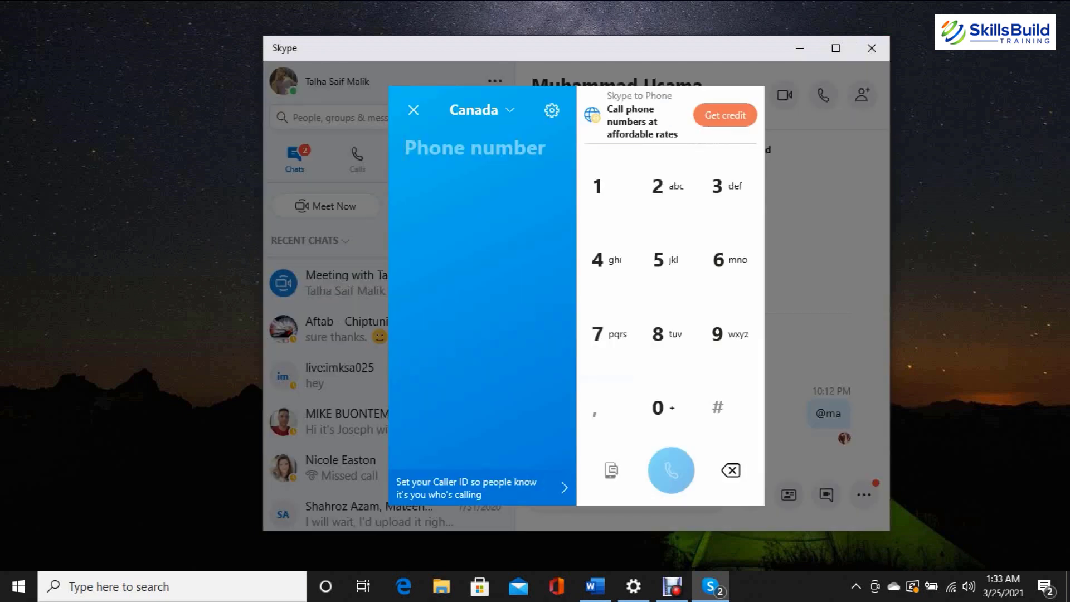
pyautogui.click(413, 109)
pyautogui.click(872, 48)
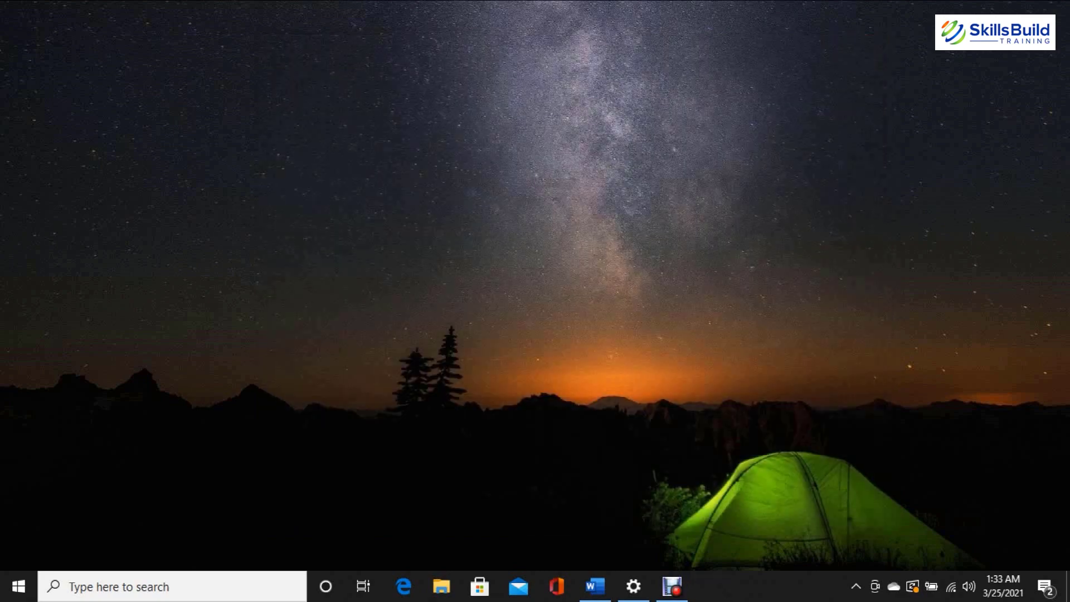
pyautogui.click(595, 586)
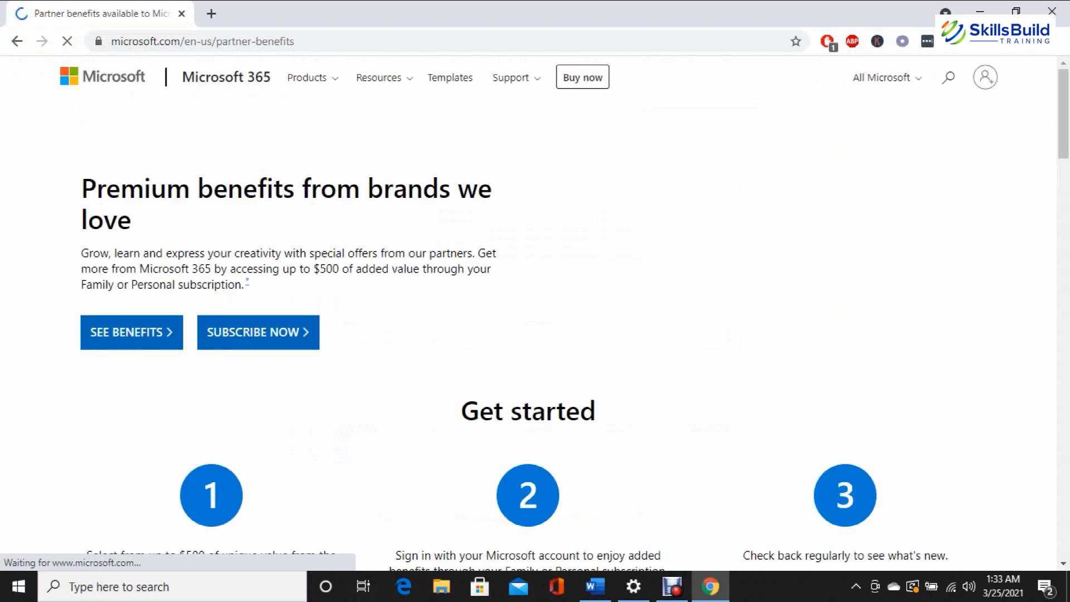
pyautogui.scroll(-5, 535, 312)
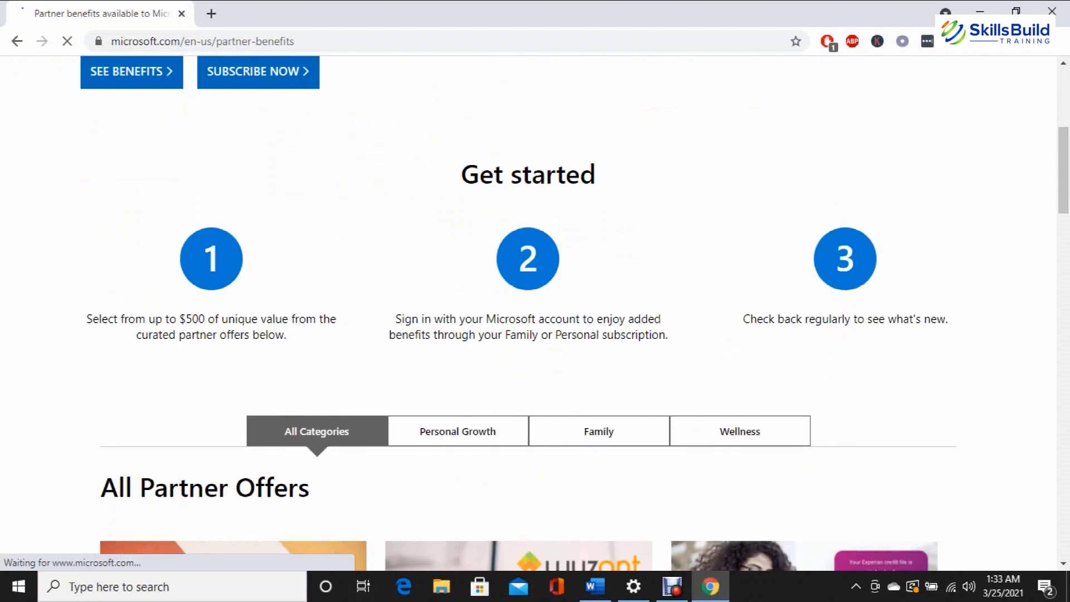
pyautogui.scroll(-7, 535, 313)
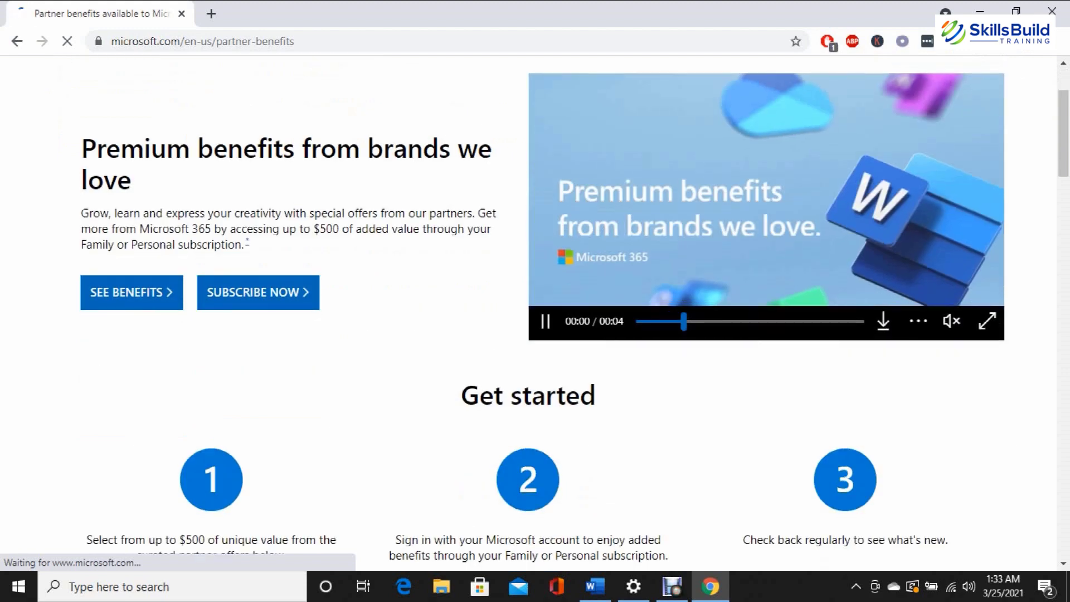
pyautogui.scroll(-7, 535, 312)
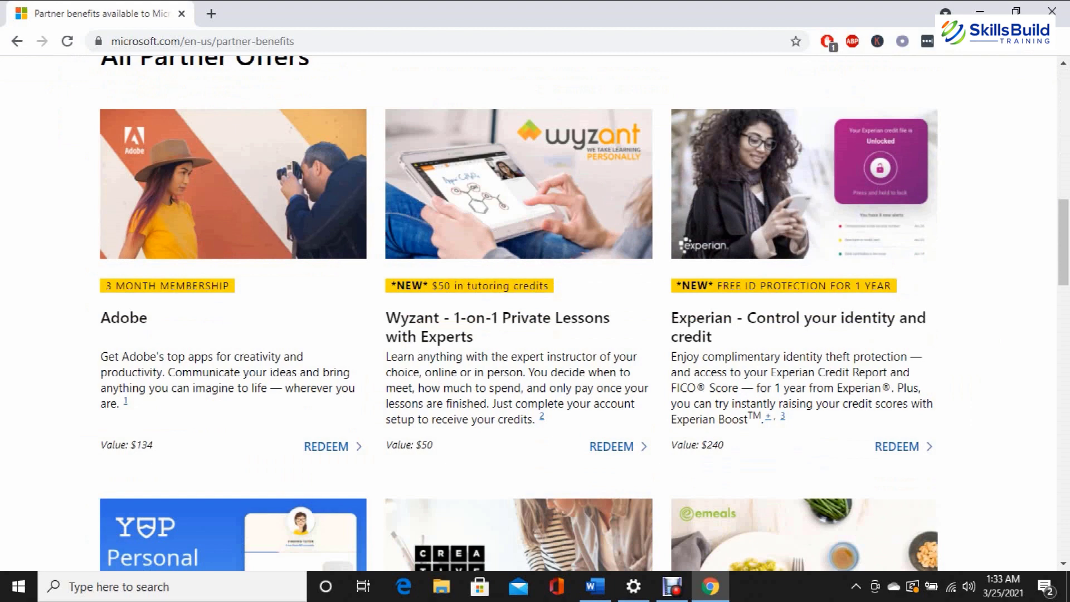
pyautogui.scroll(14, 535, 312)
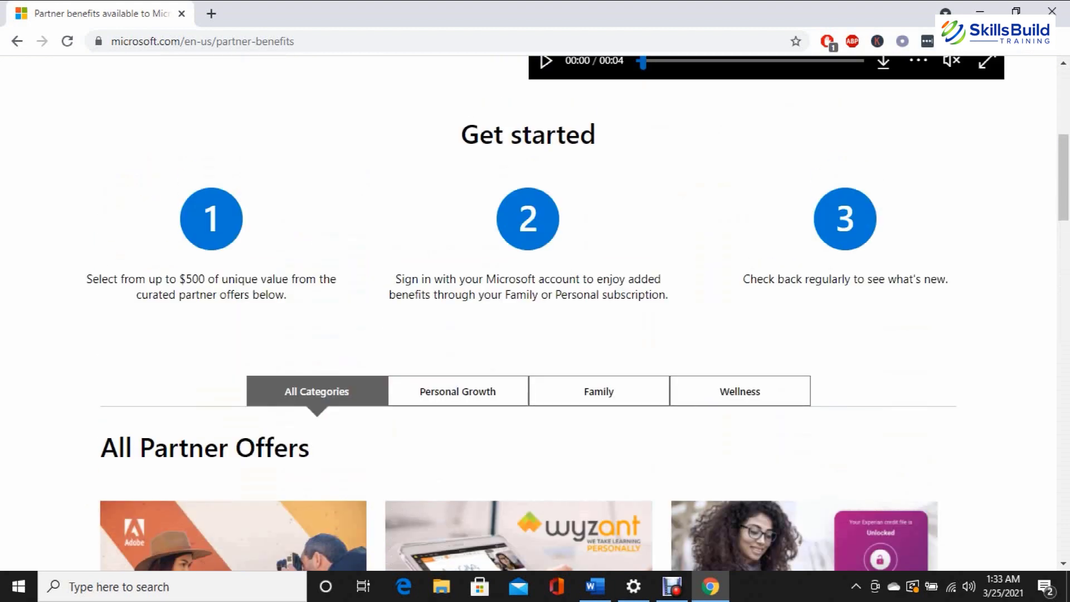
pyautogui.scroll(-18, 535, 312)
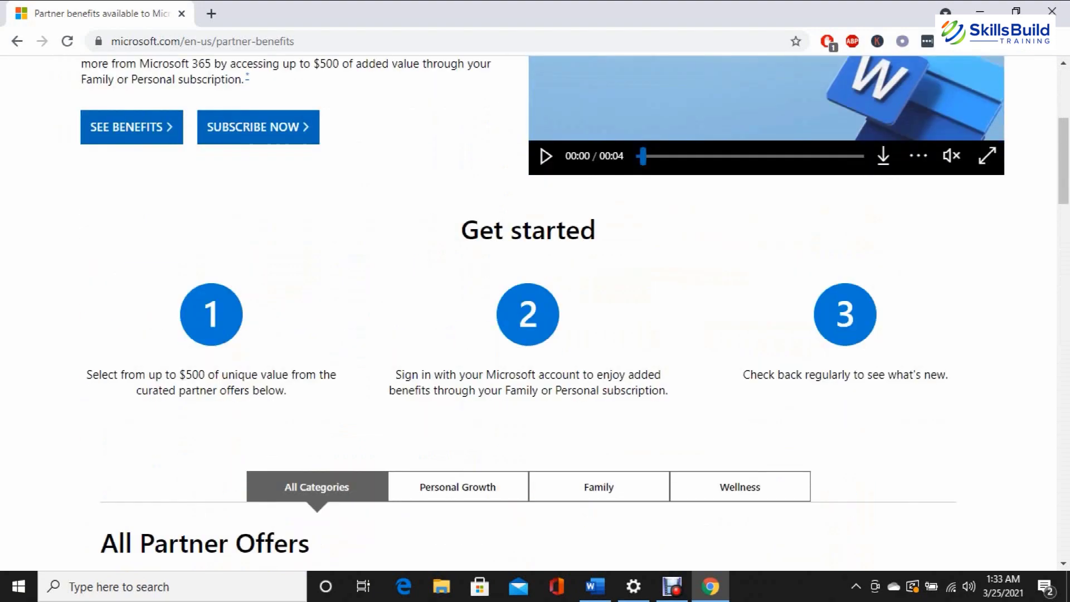
pyautogui.scroll(-10, 535, 312)
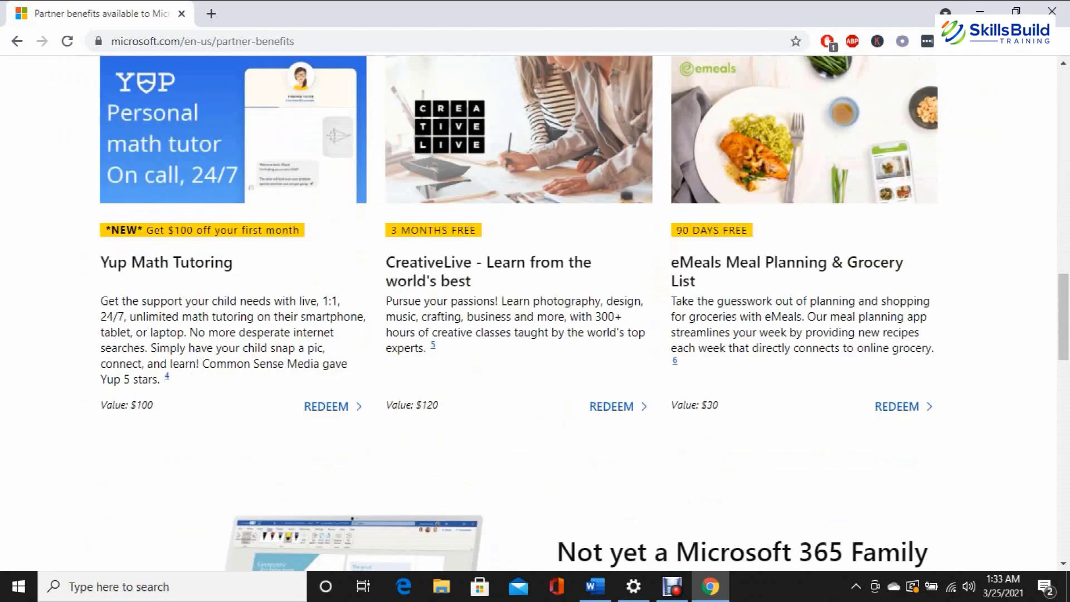
pyautogui.scroll(10, 535, 312)
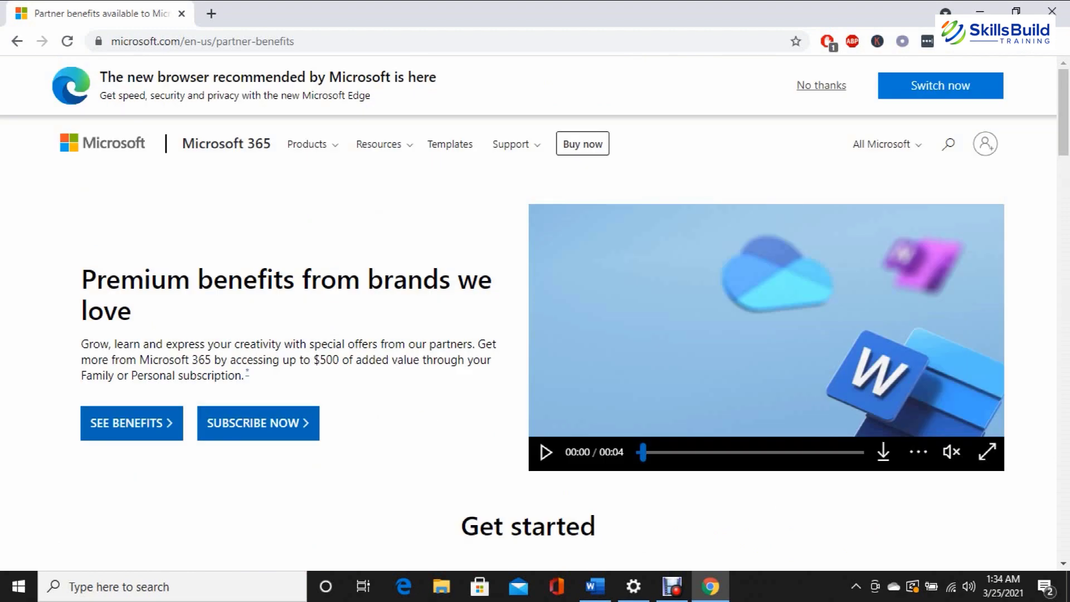